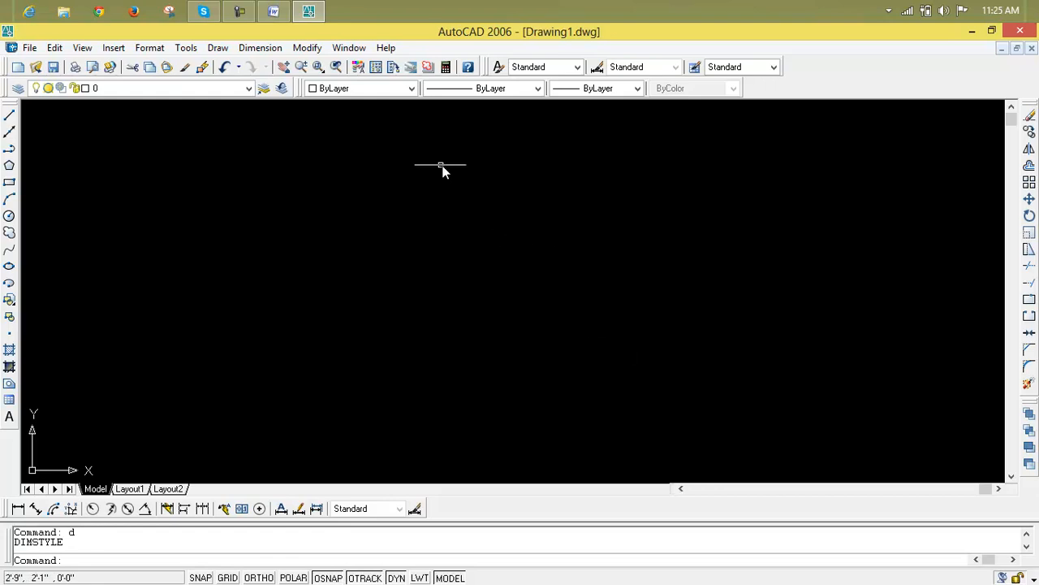
left_click(299, 52)
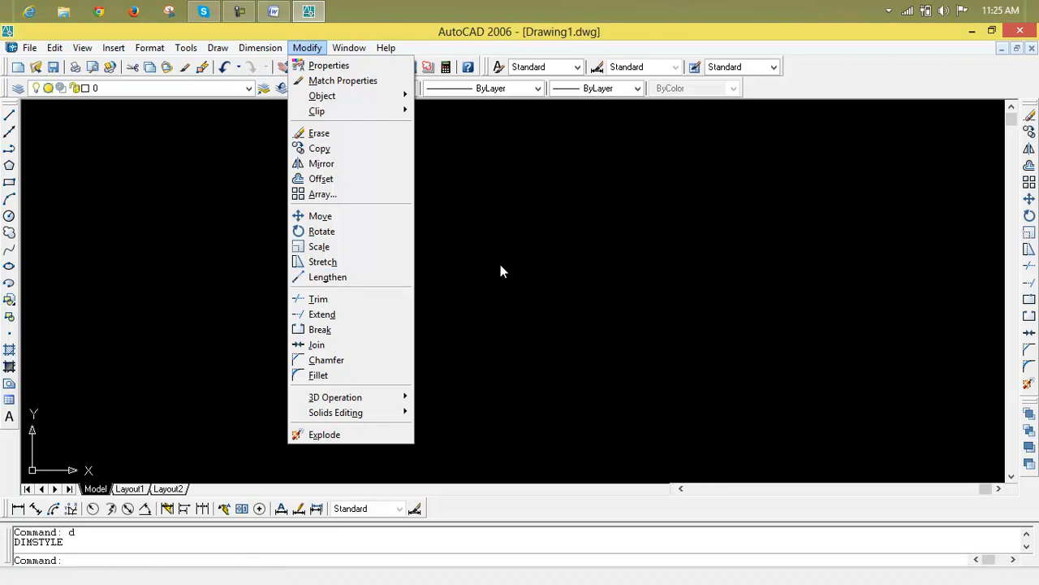
key("Escape")
key("Escape")
key("Escape")
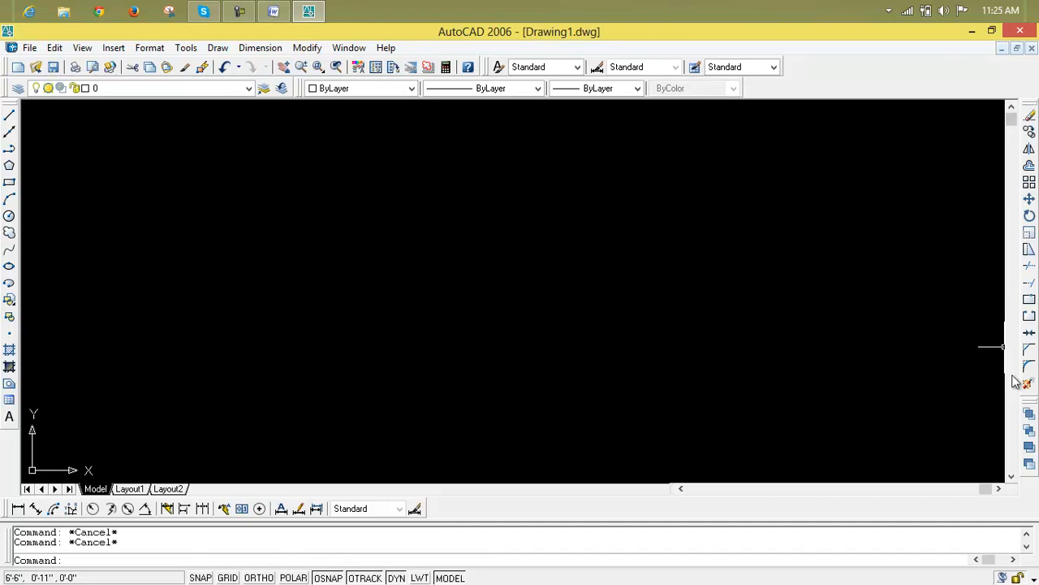
left_click(306, 49)
mouse_move(349, 47)
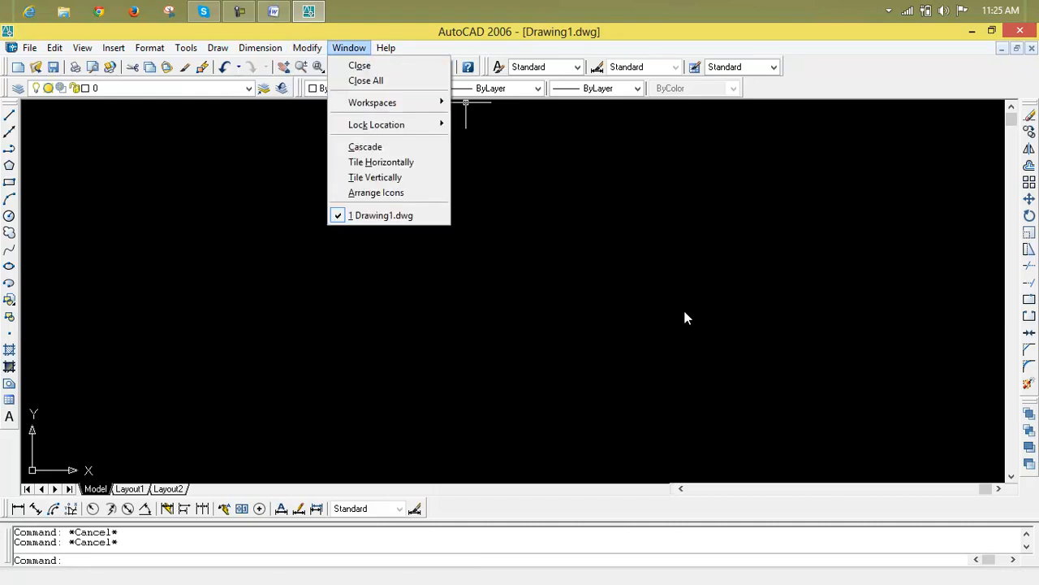
left_click(684, 311)
type("len")
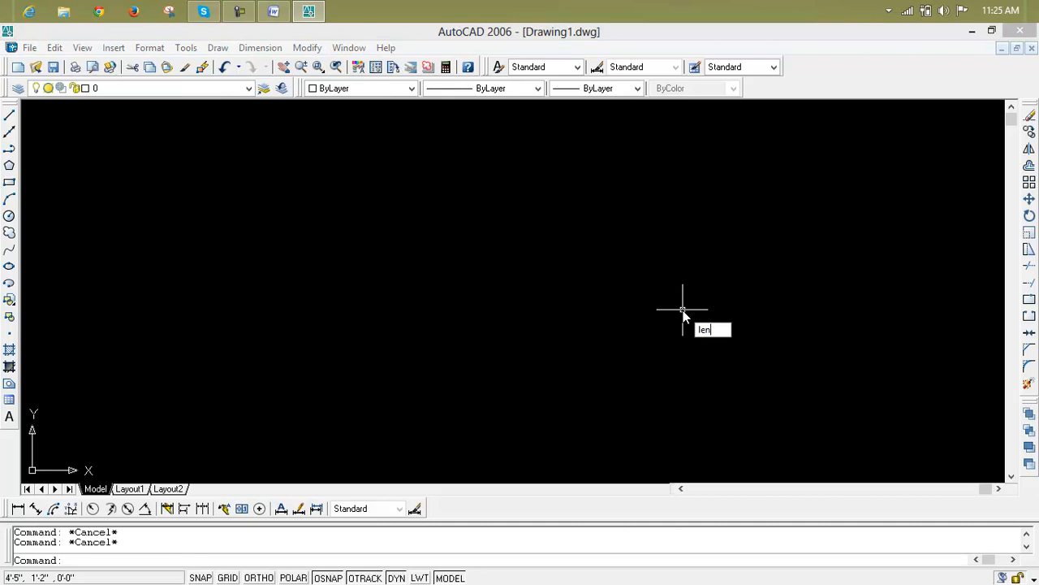
key("Return")
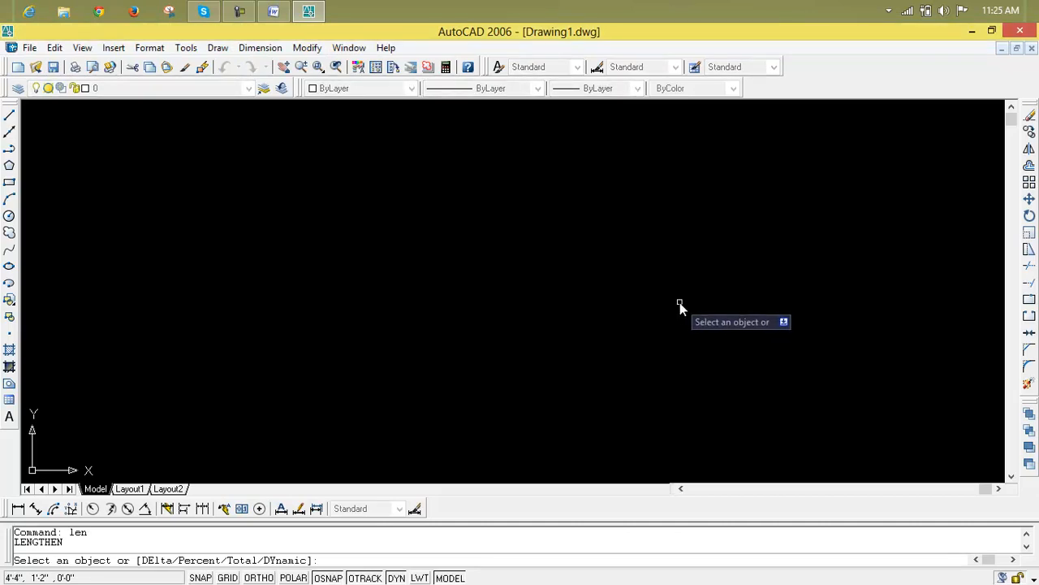
key("Escape")
key("Escape")
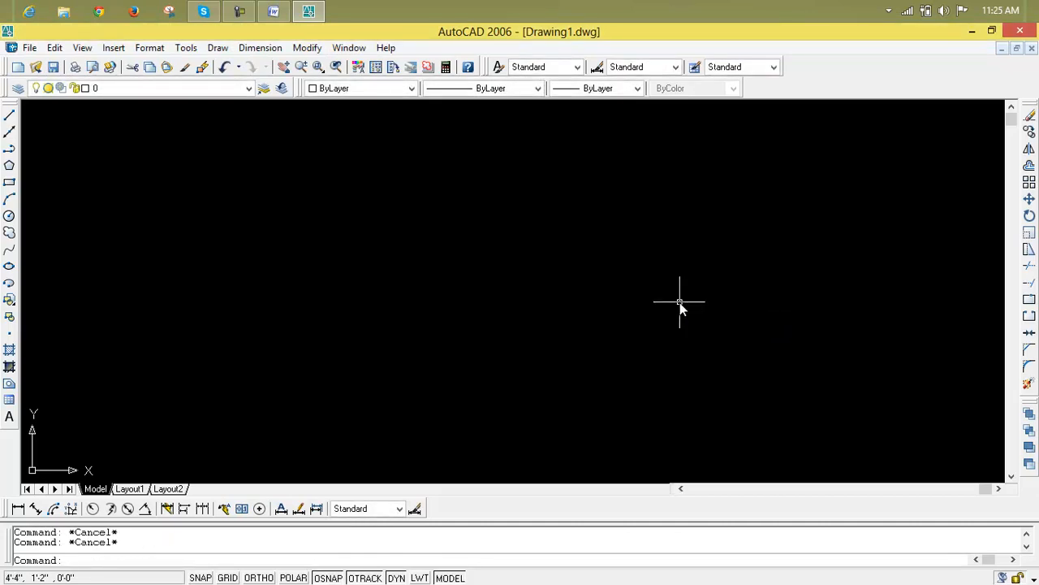
- Draw a horizontal line 10' long in the empty model space
type("l")
key("Return")
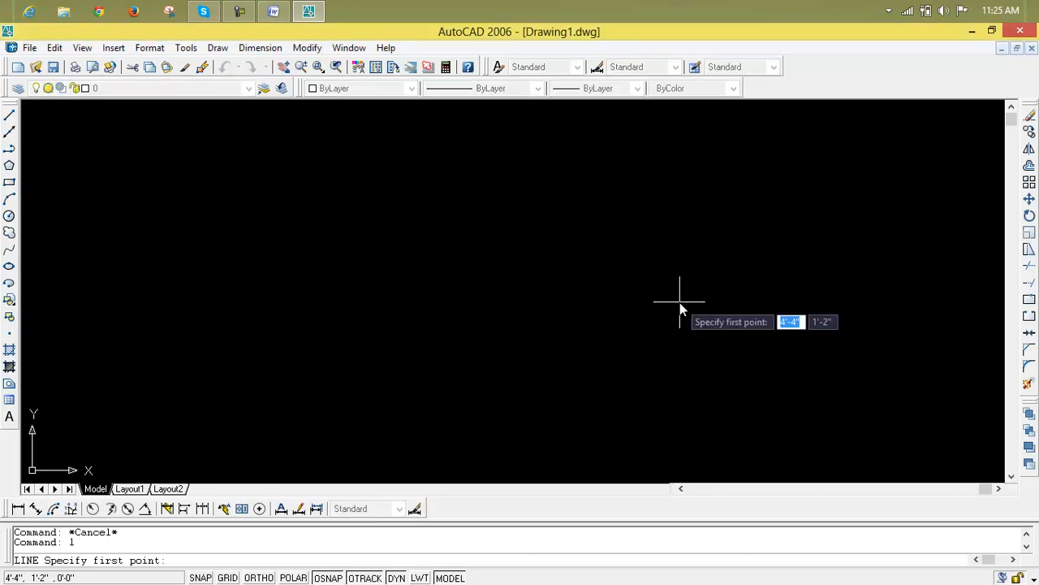
left_click(268, 259)
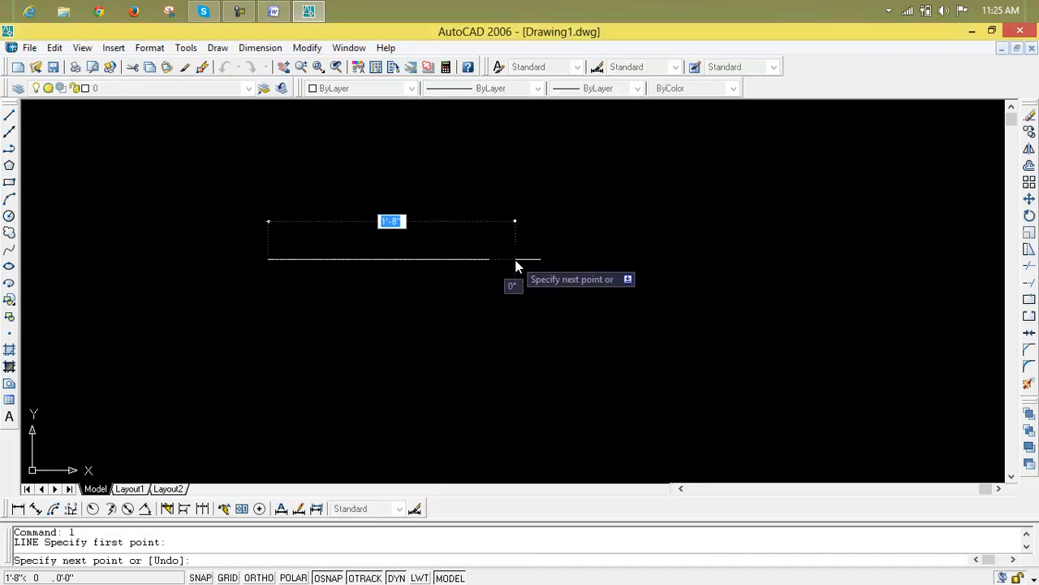
type("10'")
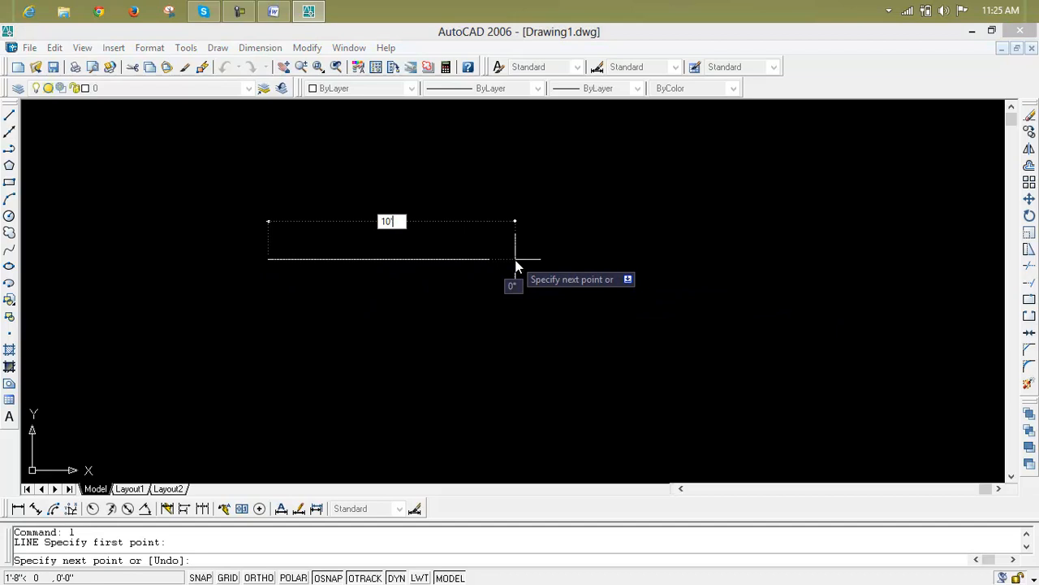
key("Return")
key("Escape")
key("Escape")
key("Escape")
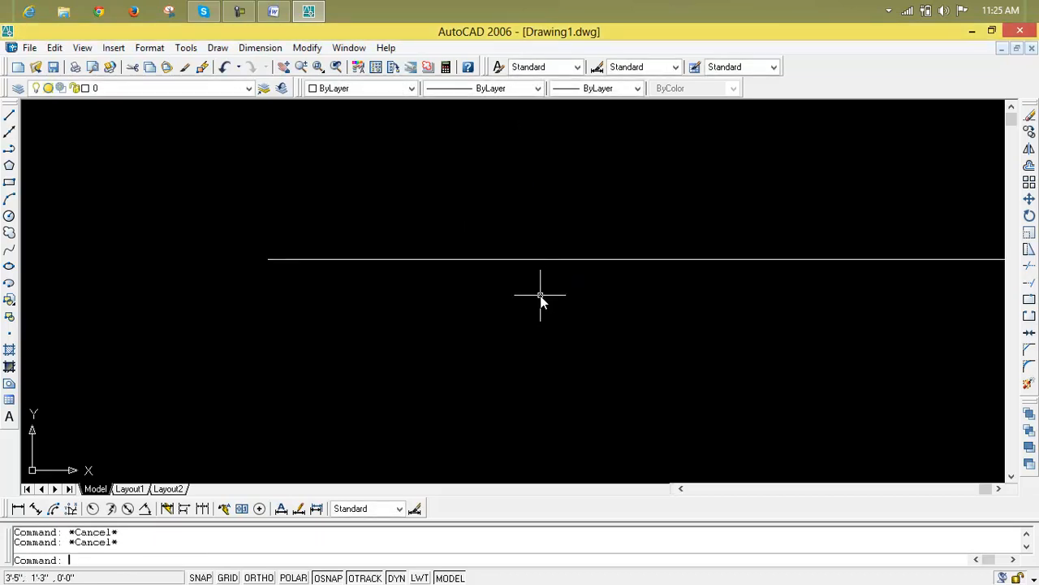
- Turn off displaying the UCS icon at the UCS origin point
type("z")
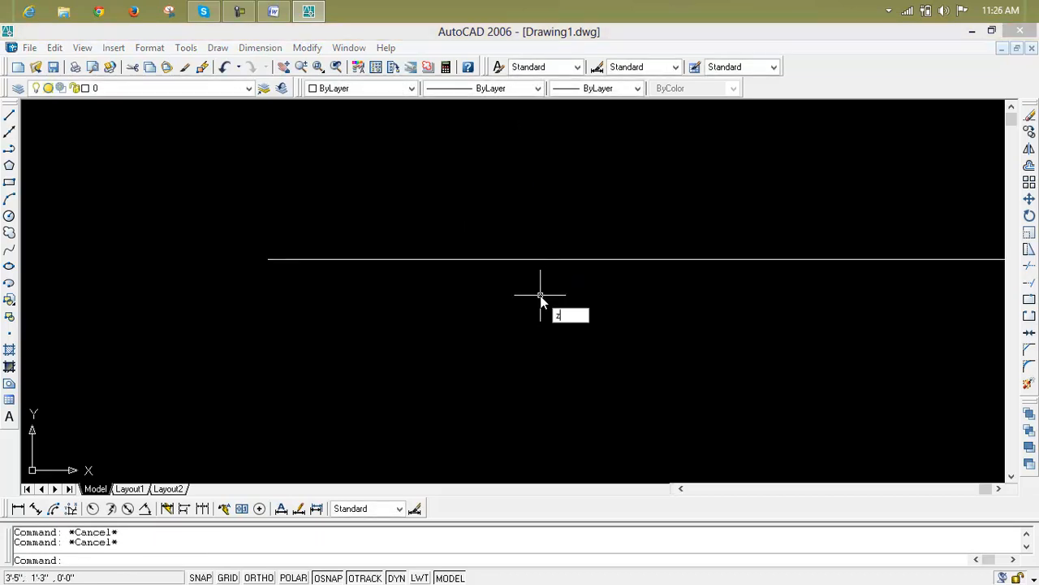
key("Return")
type("a")
key("Return")
scroll(542, 293, "down", 3)
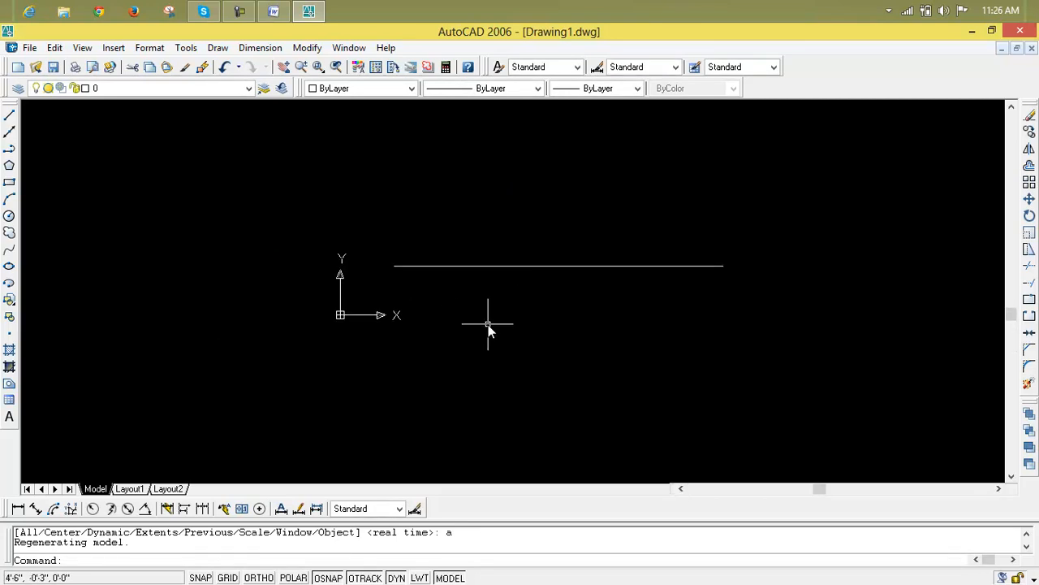
type("uc")
key("Return")
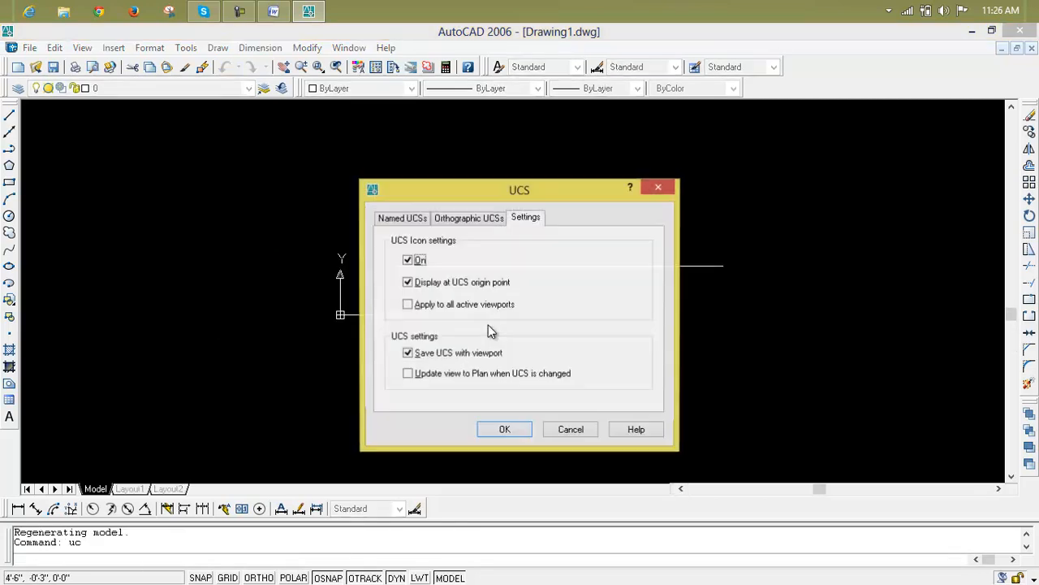
left_click(426, 282)
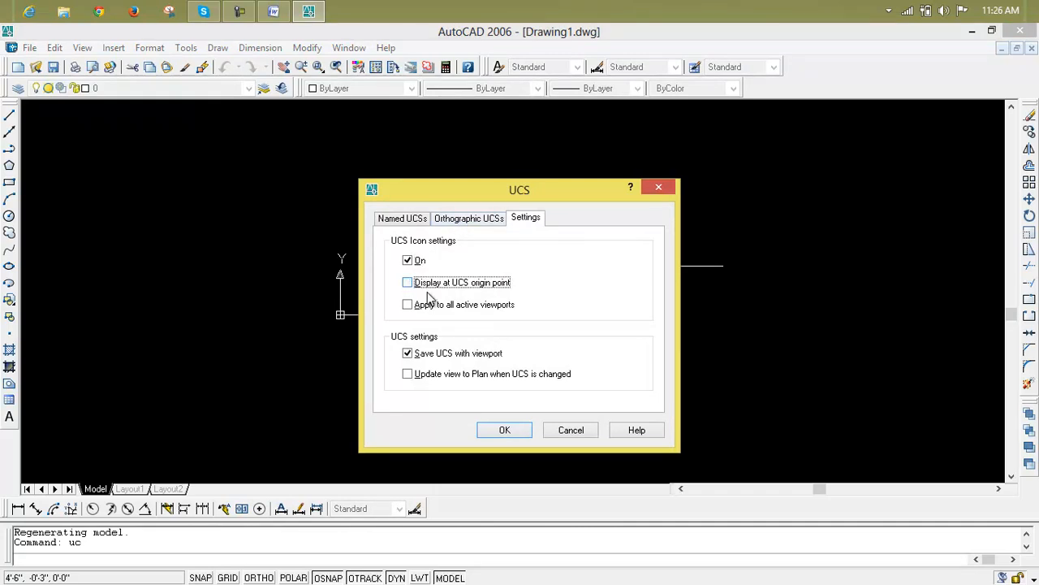
left_click(495, 429)
key("Escape")
key("Escape")
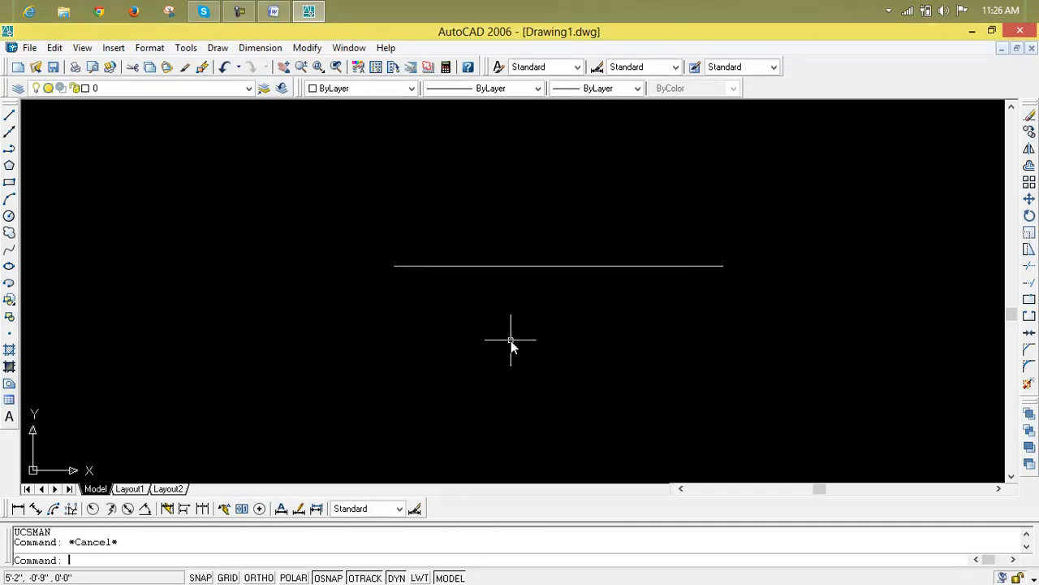
- Set the overall dimension scale (DIMSCALE) to 3'
scroll(584, 258, "up", 2)
middle_click_drag(584, 257, 538, 202)
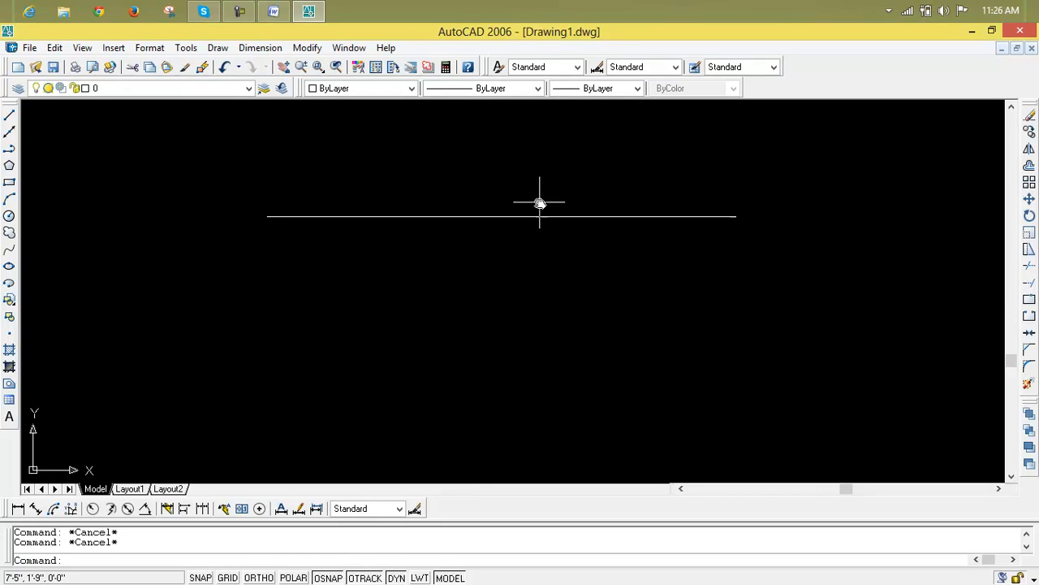
middle_click_drag(576, 255, 543, 313)
scroll(541, 311, "up", 2)
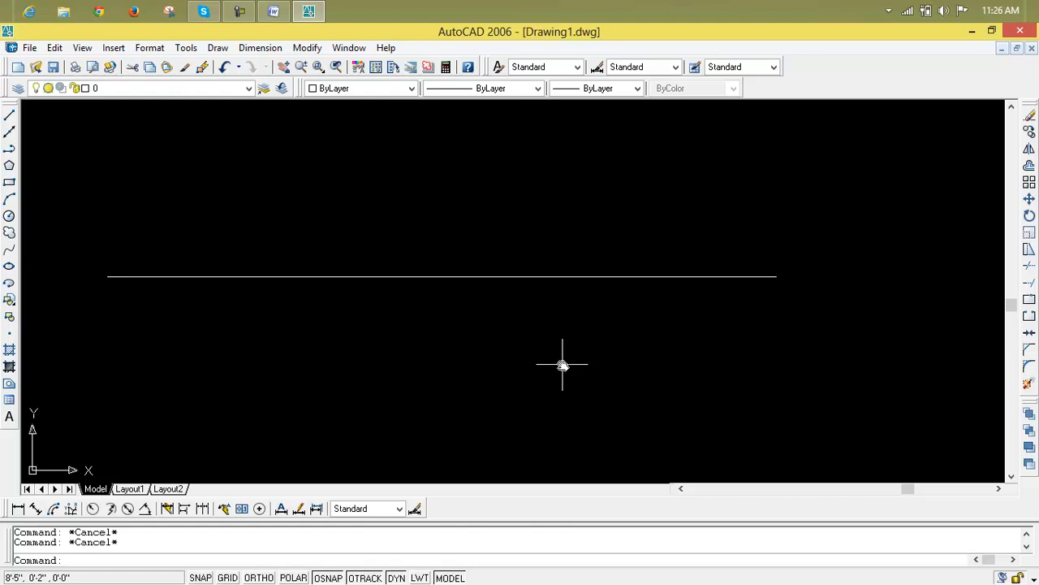
type("dimscale")
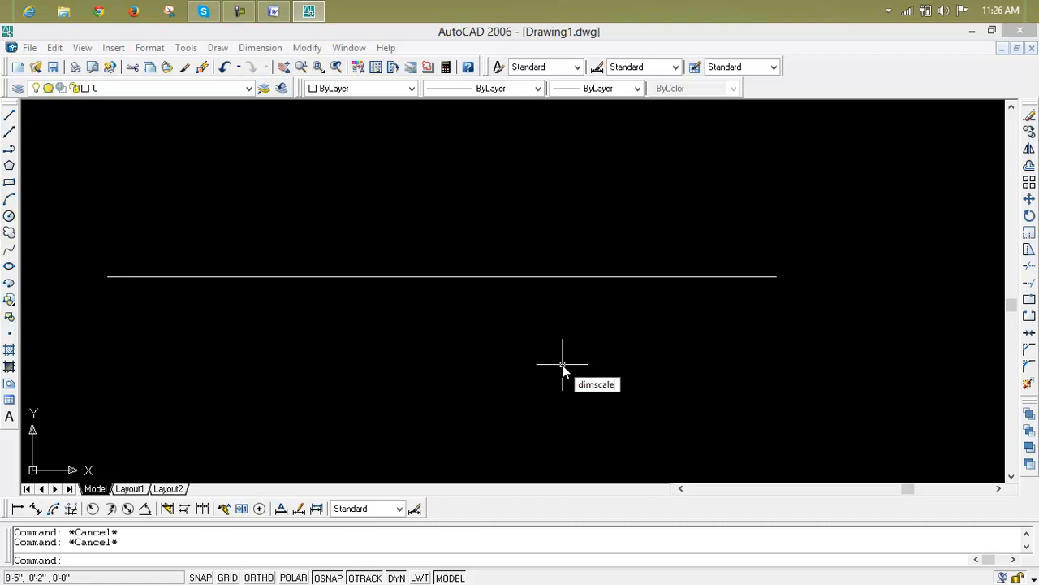
key("Return")
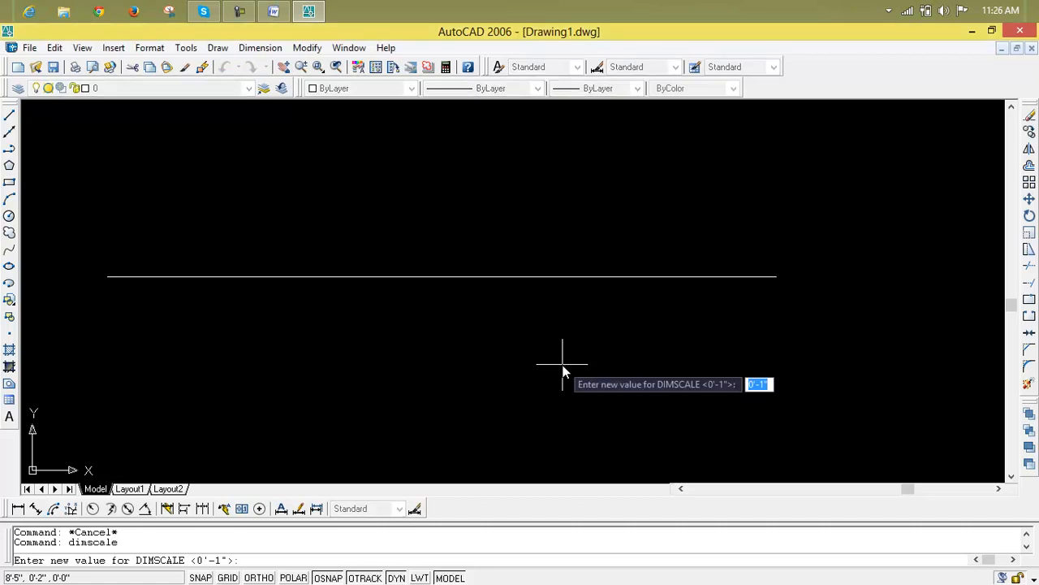
type("3")
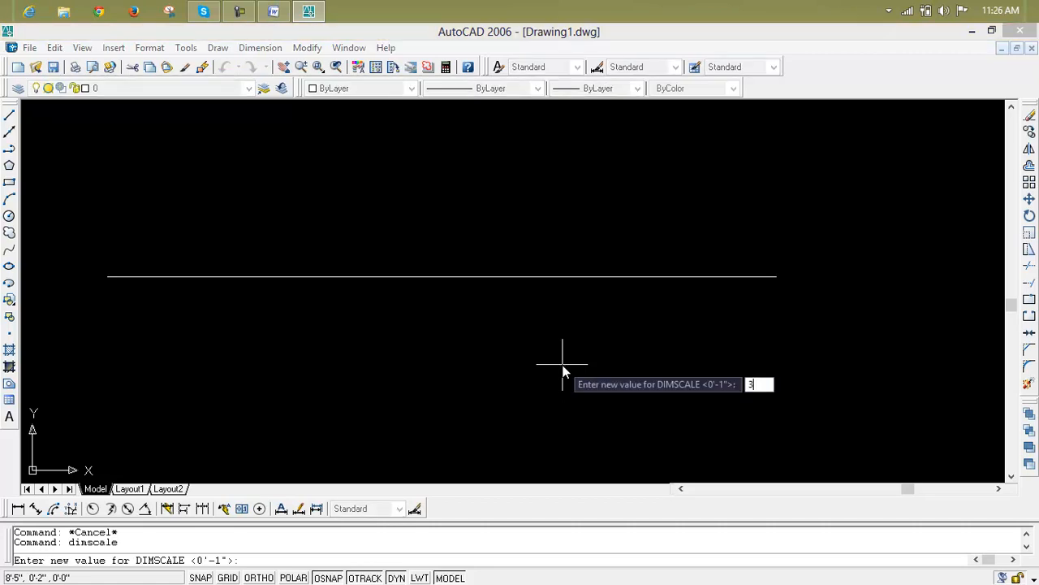
key("Return")
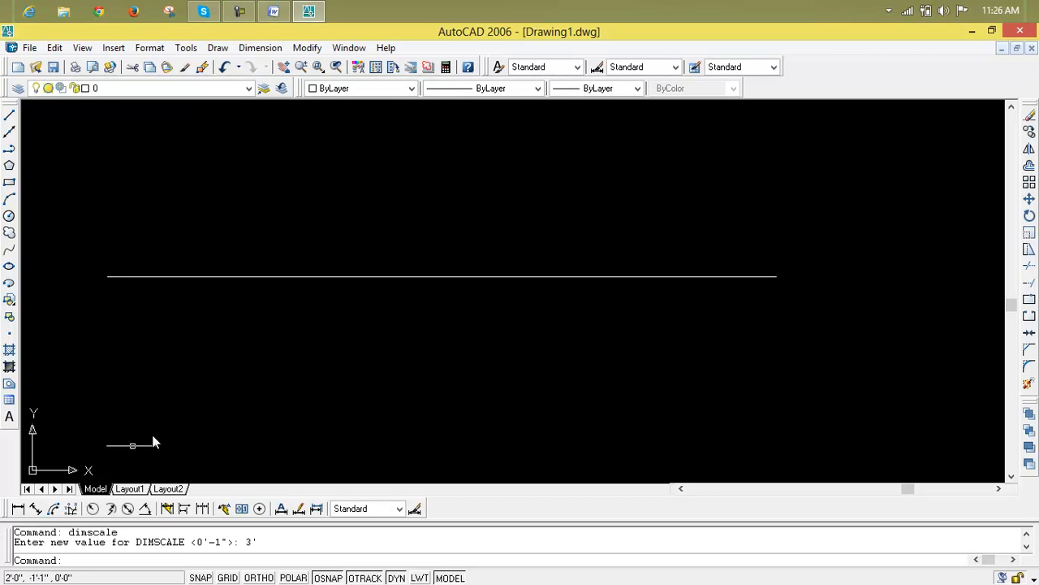
- Add a linear dimension to the horizontal line by selecting the line, placing the dimension above it
left_click(19, 509)
key("Return")
left_click(349, 279)
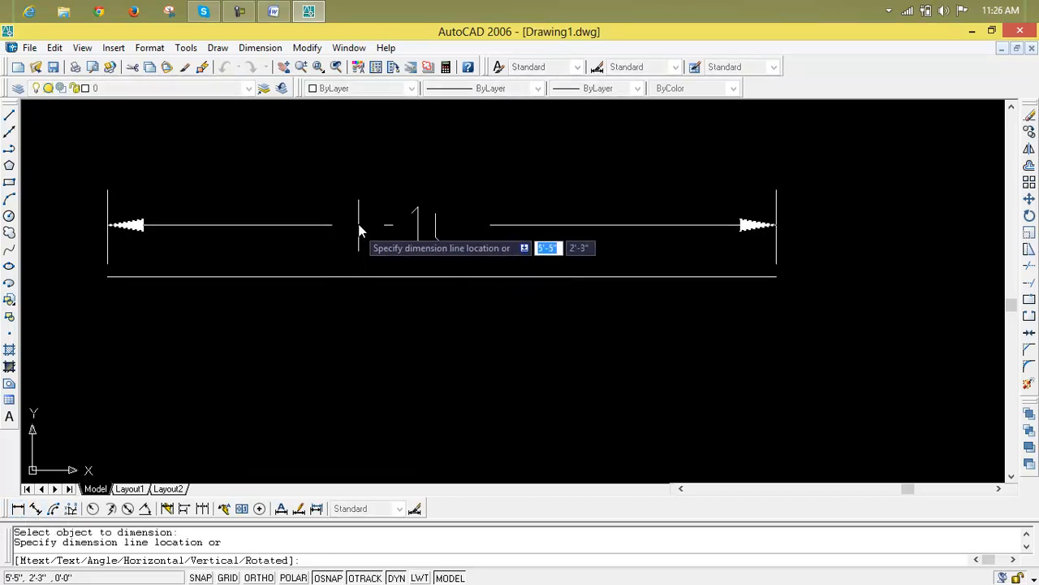
left_click(365, 208)
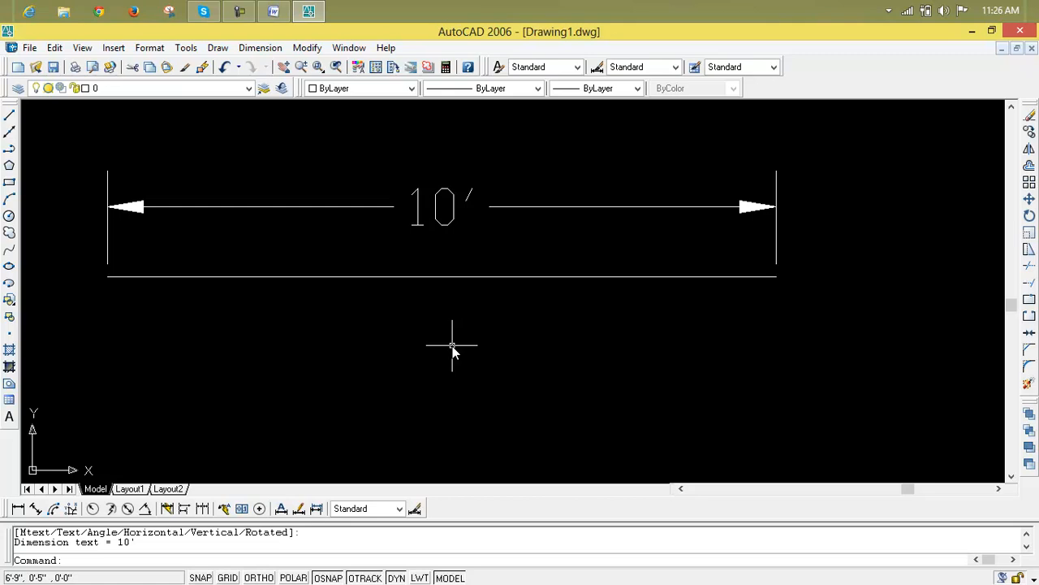
scroll(450, 341, "down", 2)
middle_click_drag(450, 340, 460, 311)
key("Escape")
key("Escape")
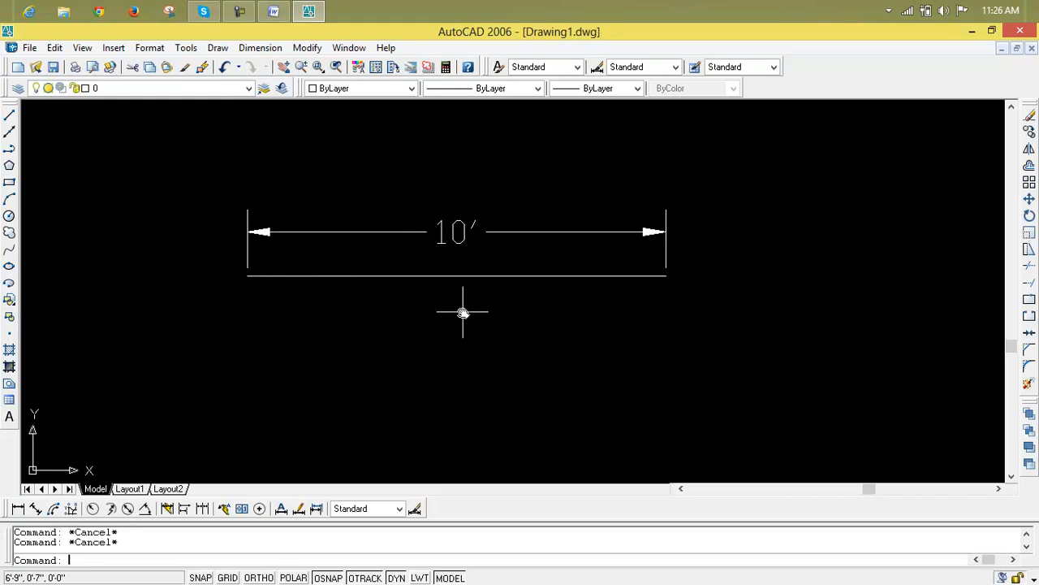
- Query the horizontal line's current length with the Lengthen command
type("len")
key("Return")
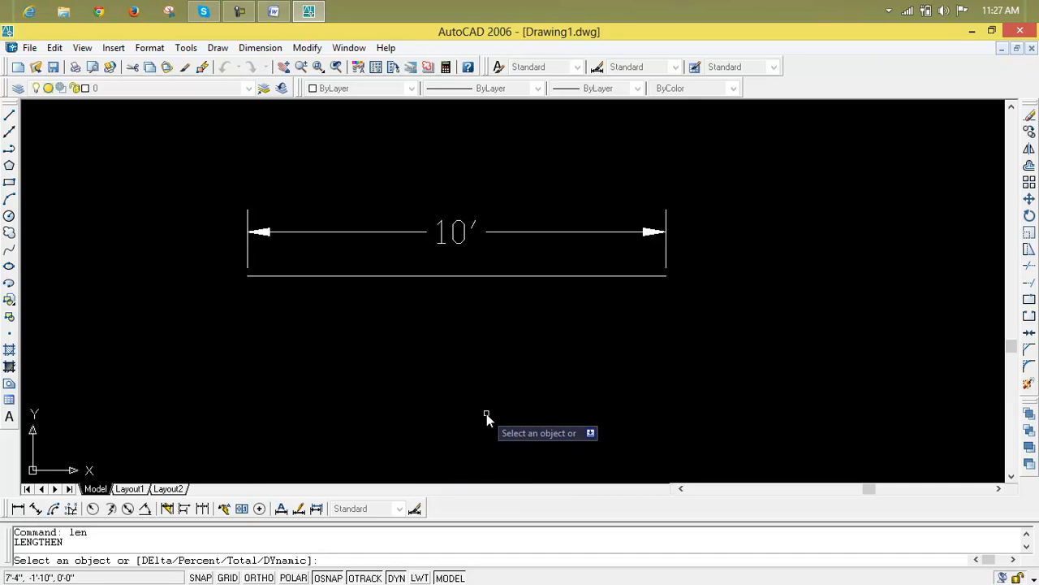
left_click(545, 276)
left_click(561, 279)
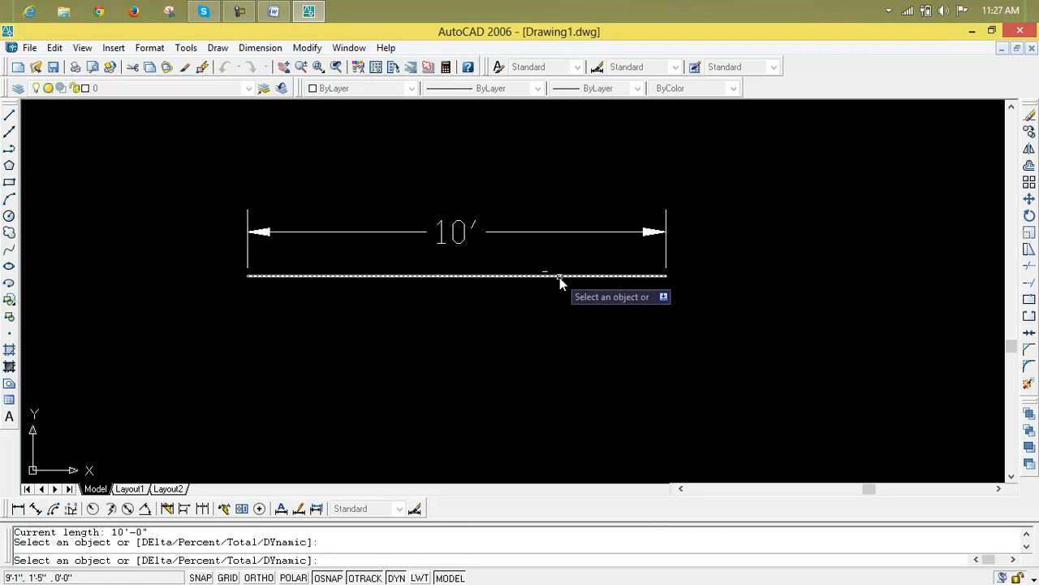
left_click(559, 277)
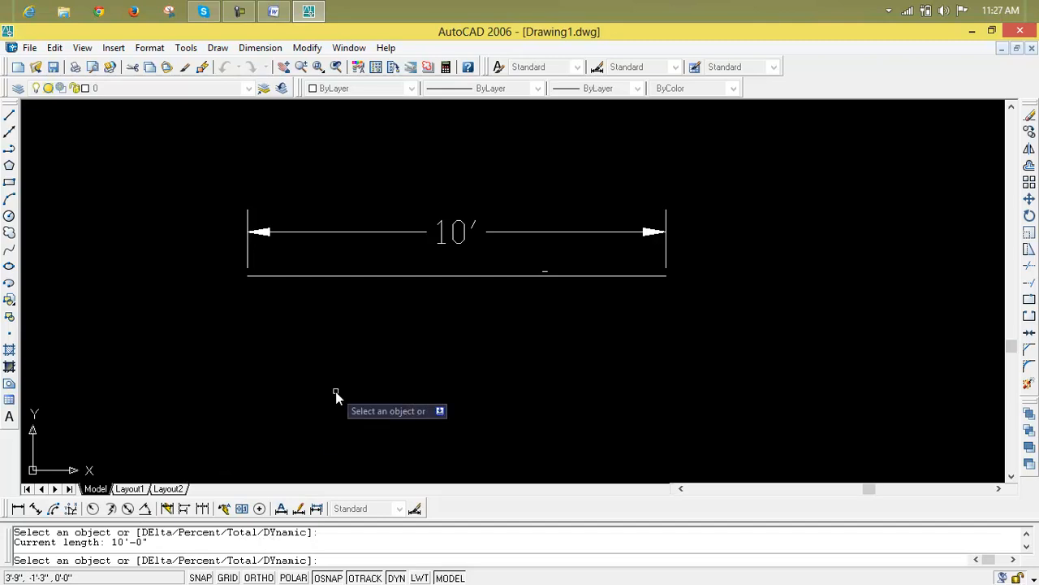
- Lengthen the line at its right end by a delta of 4' using the DElta option
scroll(476, 301, "up", 2)
scroll(477, 306, "down", 3)
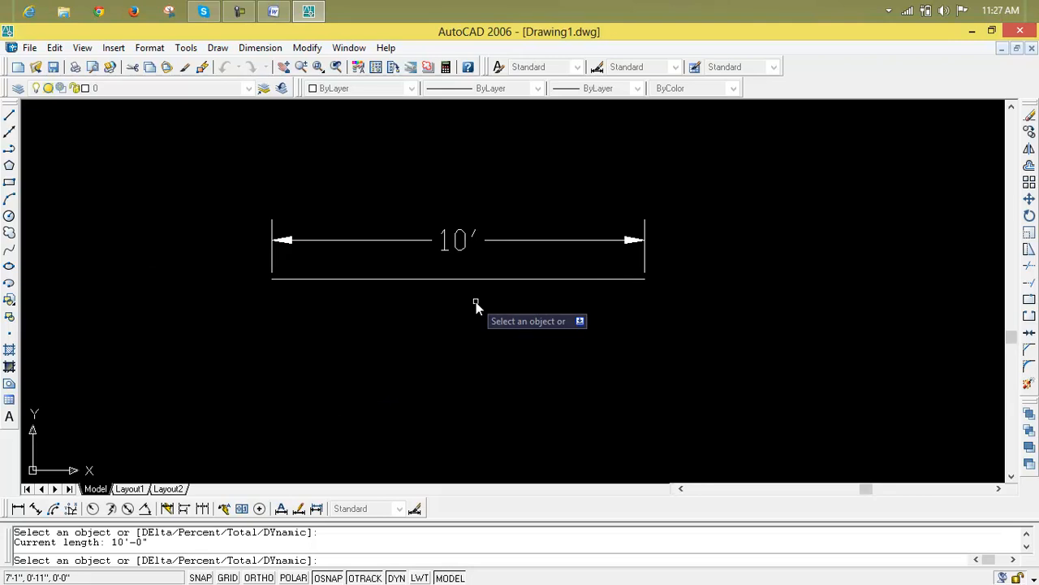
type("de")
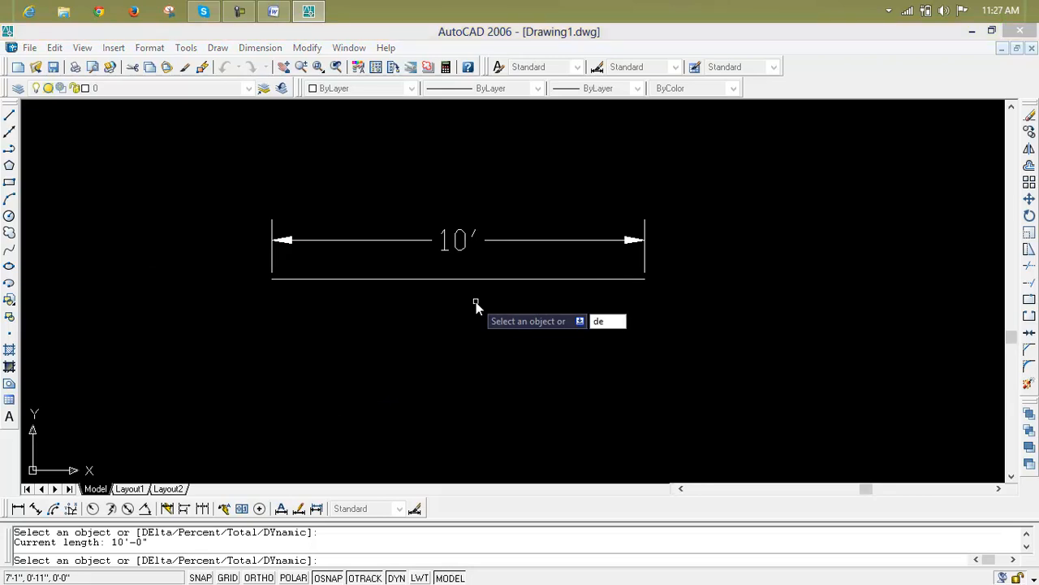
key("Return")
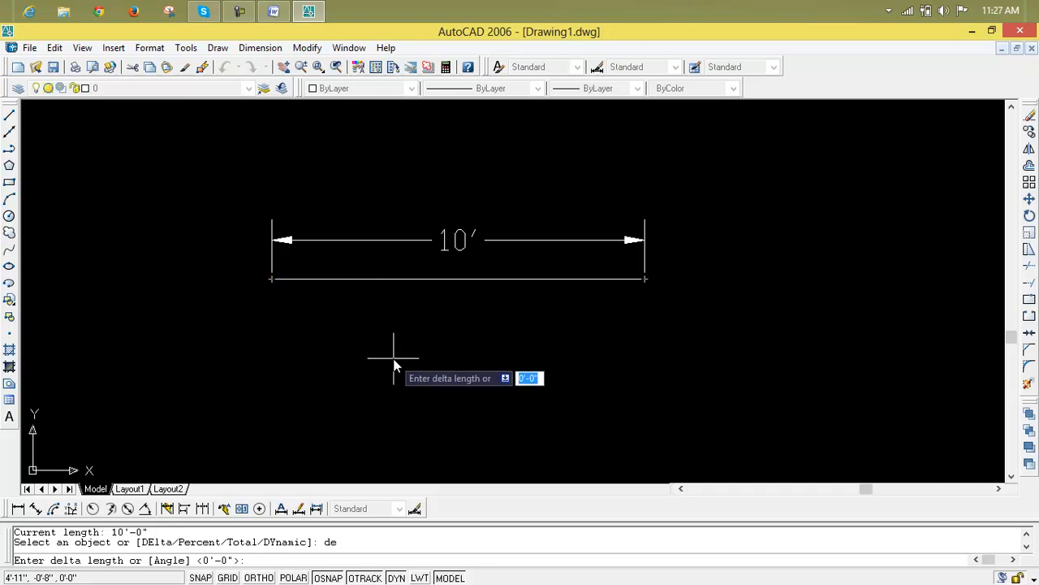
type("4'")
key("Return")
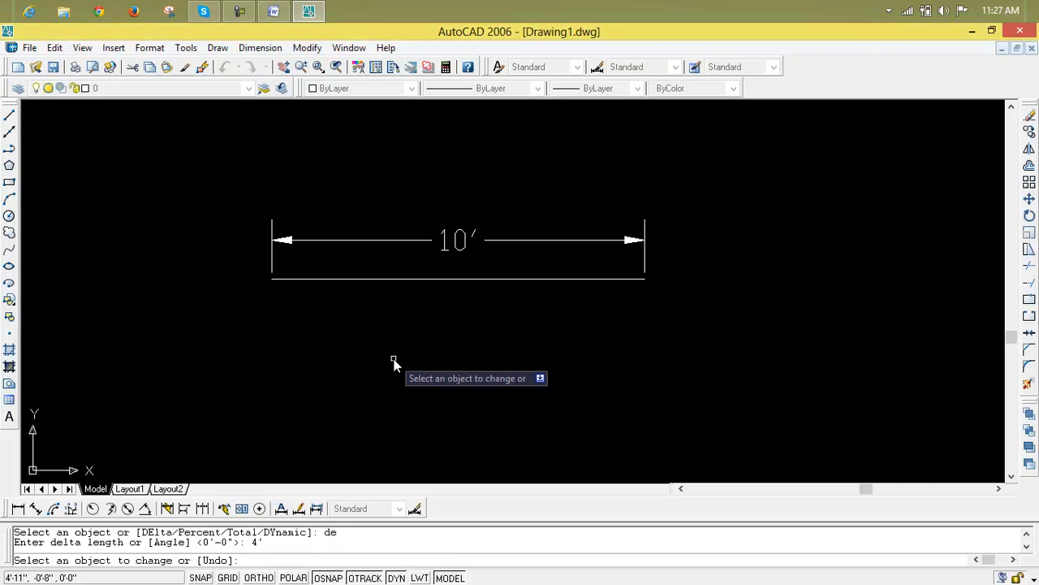
left_click(640, 278)
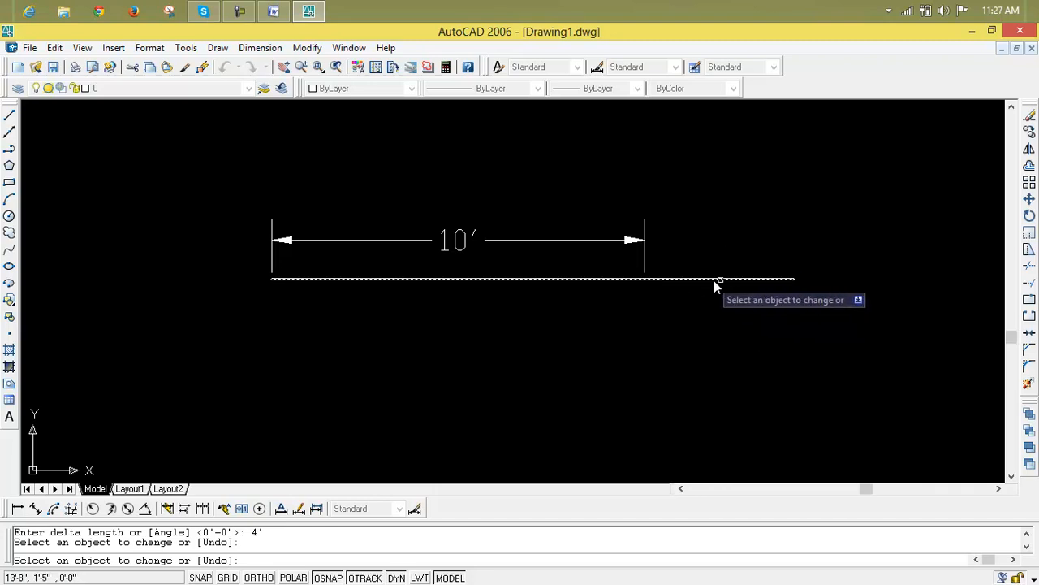
key("Return")
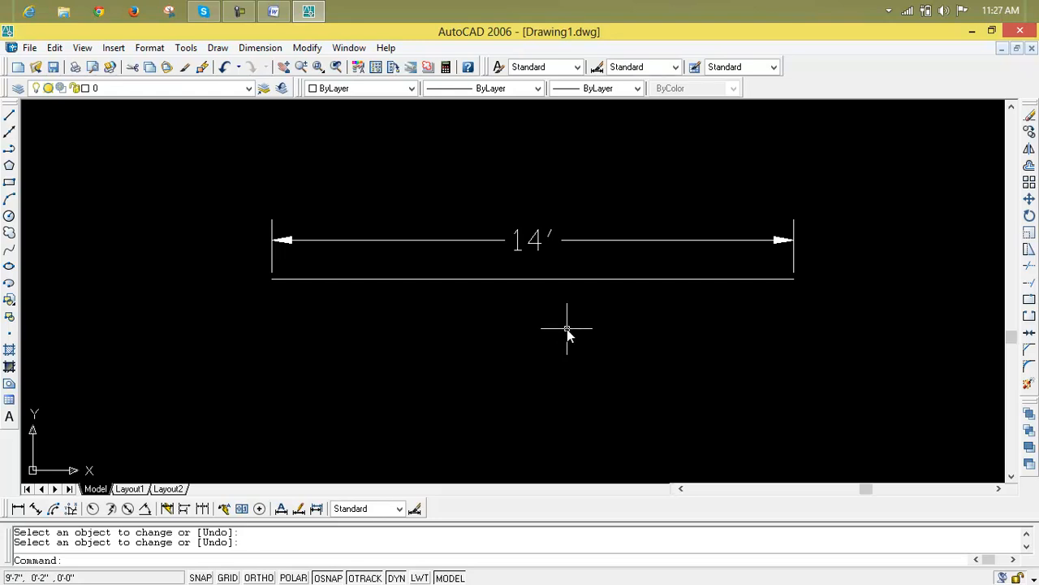
scroll(567, 329, "down", 1)
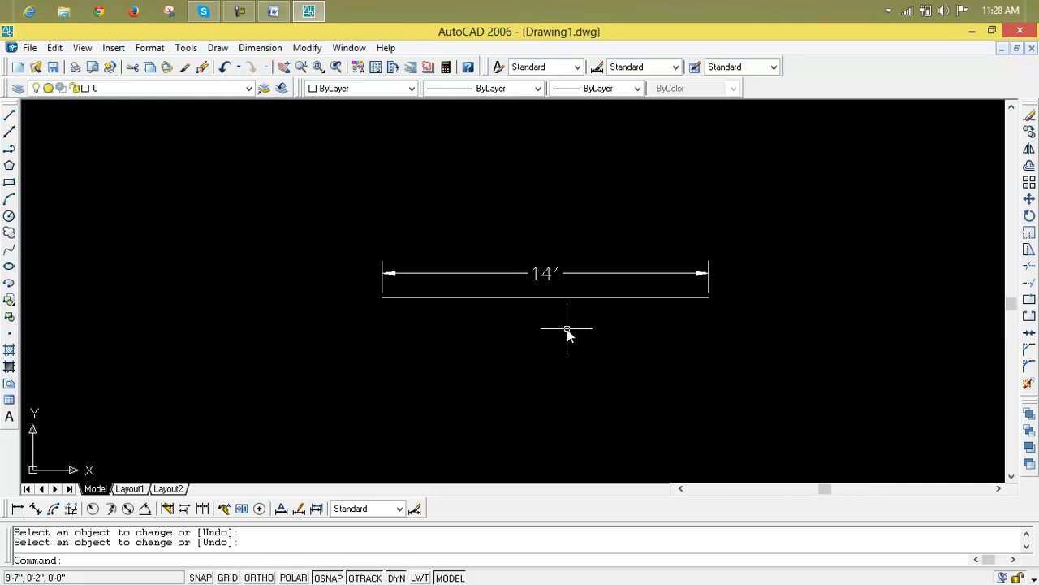
type("len")
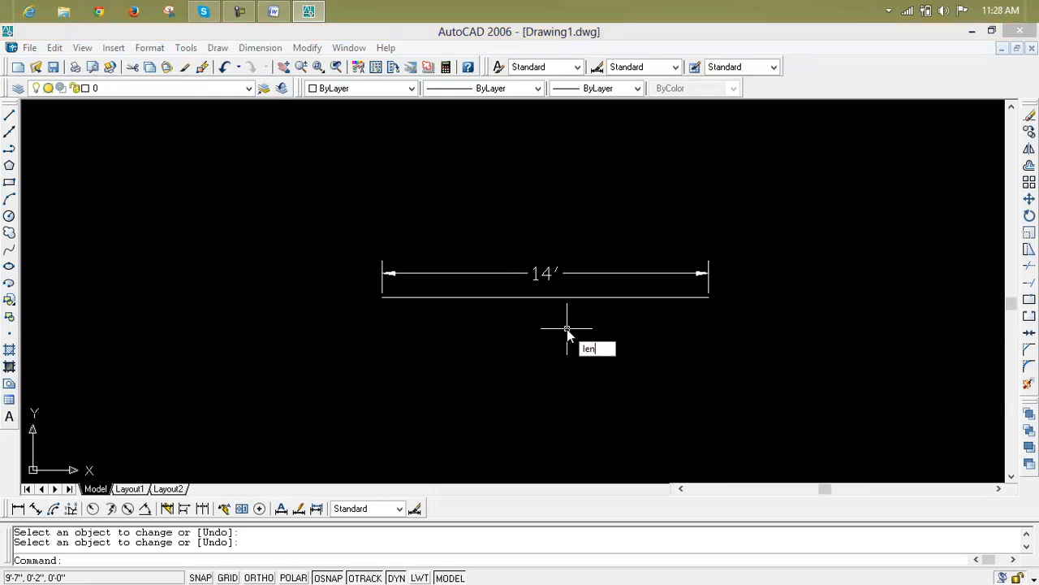
key("Return")
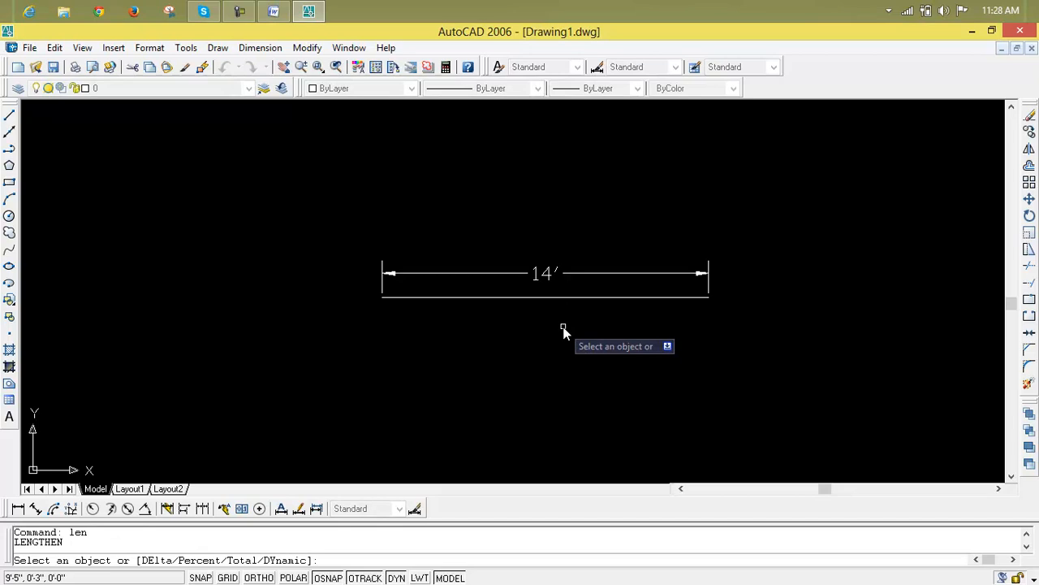
type("3'")
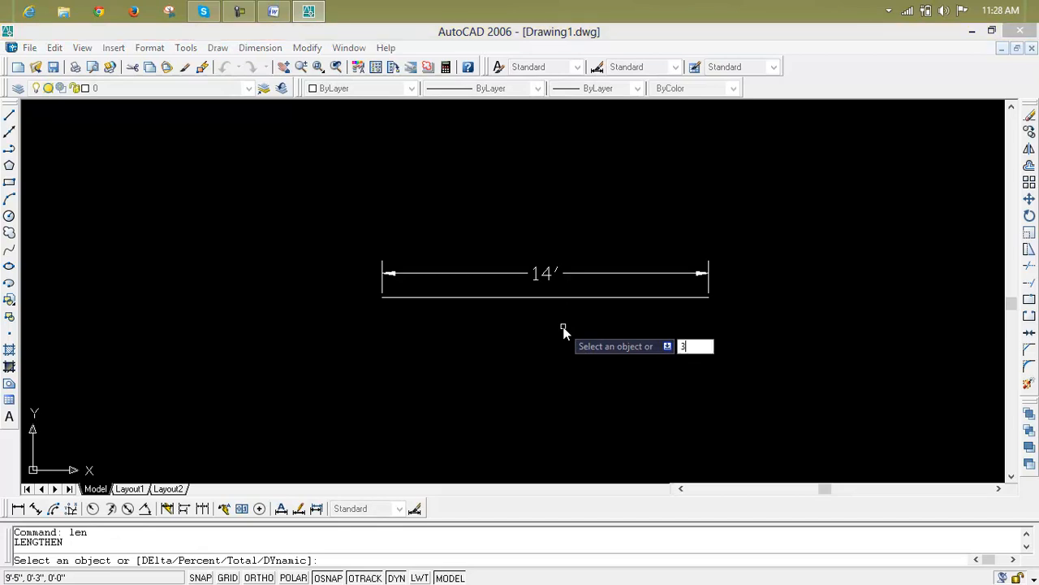
key("Return")
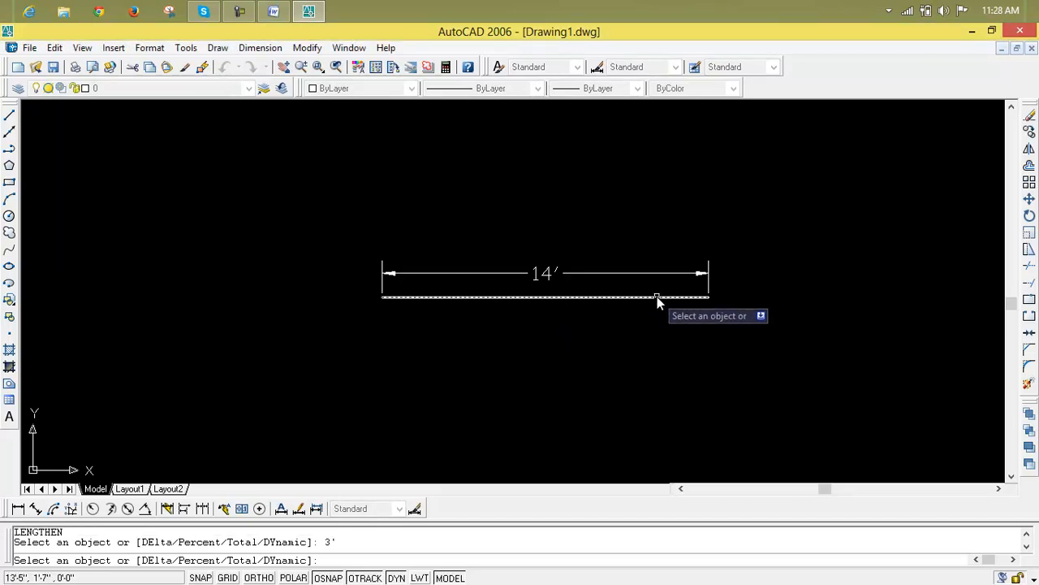
left_click(657, 296)
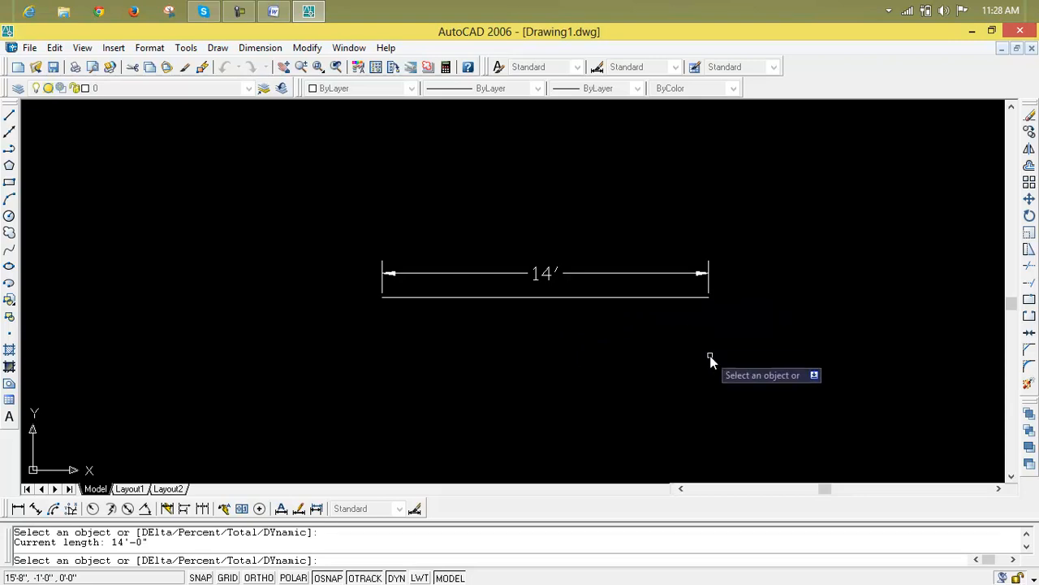
key("Escape")
key("Escape")
key("Escape")
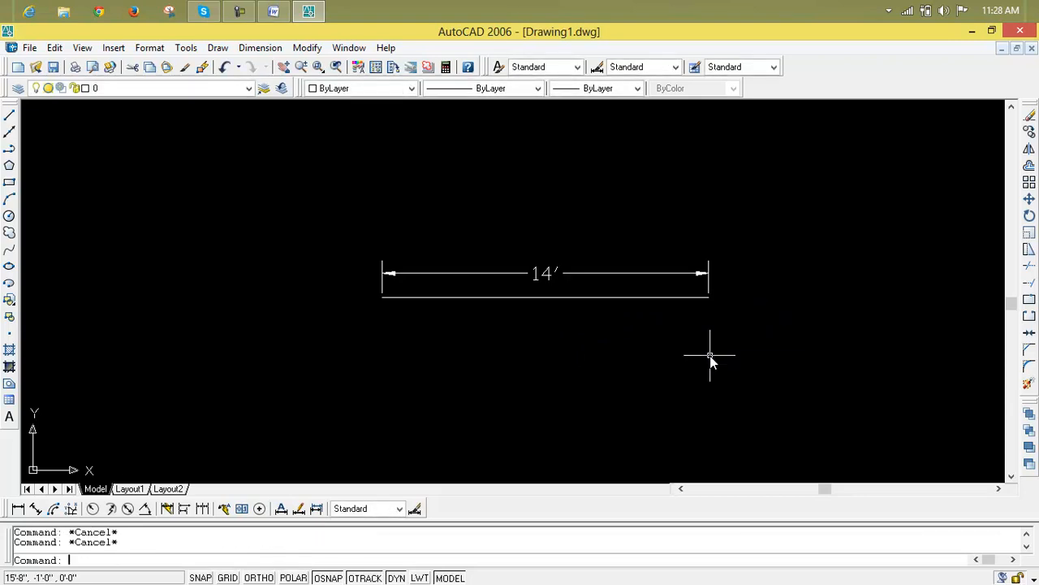
- Lengthen the horizontal line by a delta of 3' at both its right and left ends using the DElta option
type("len")
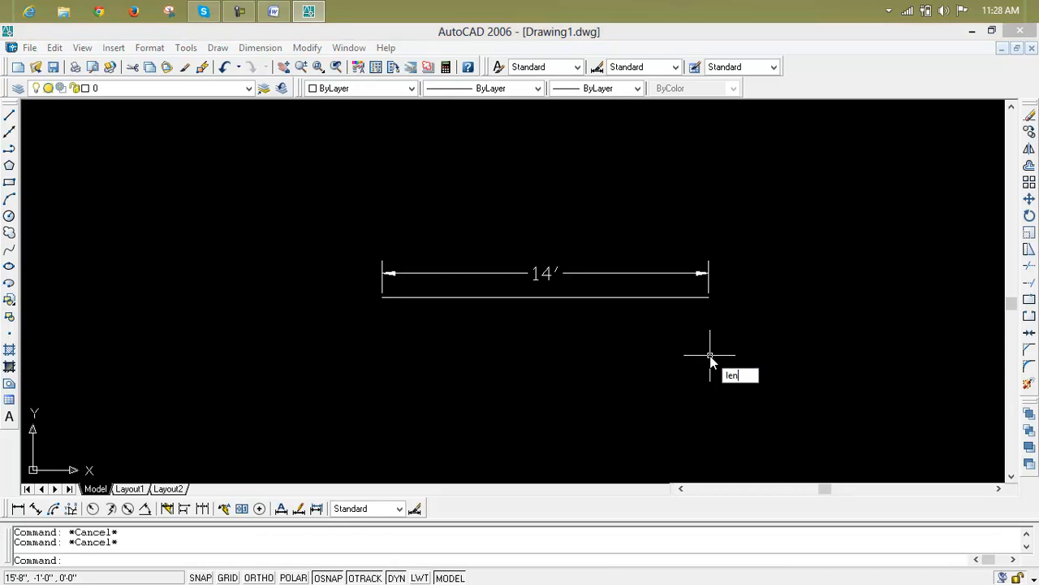
key("Return")
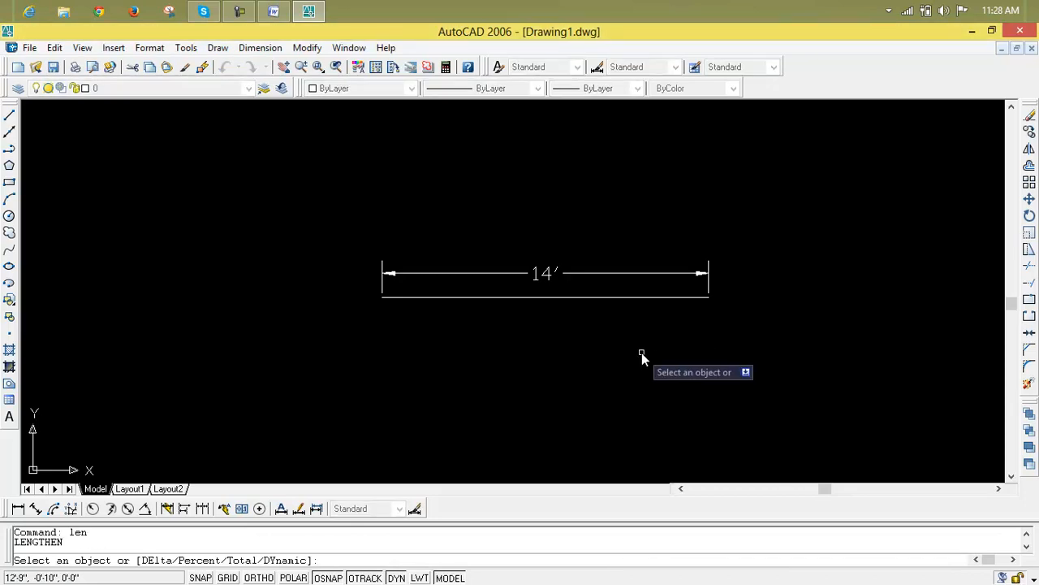
type("de")
key("Return")
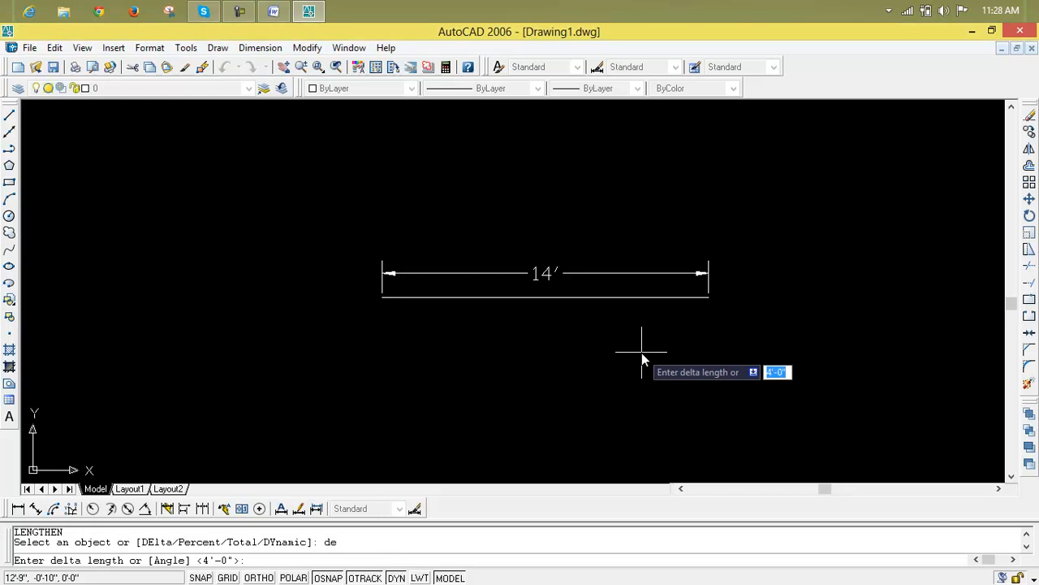
type("3'")
key("Return")
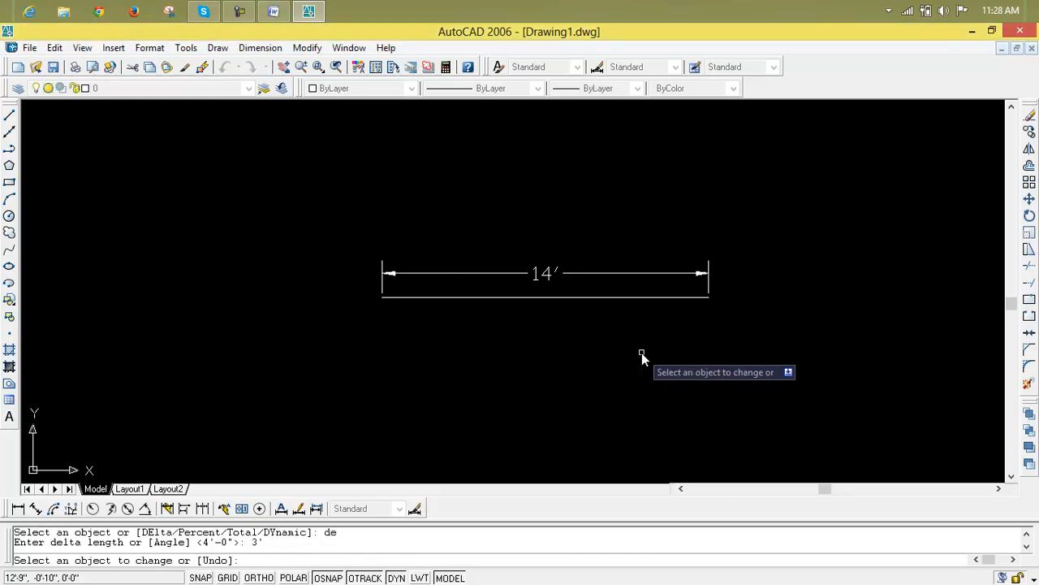
left_click(690, 299)
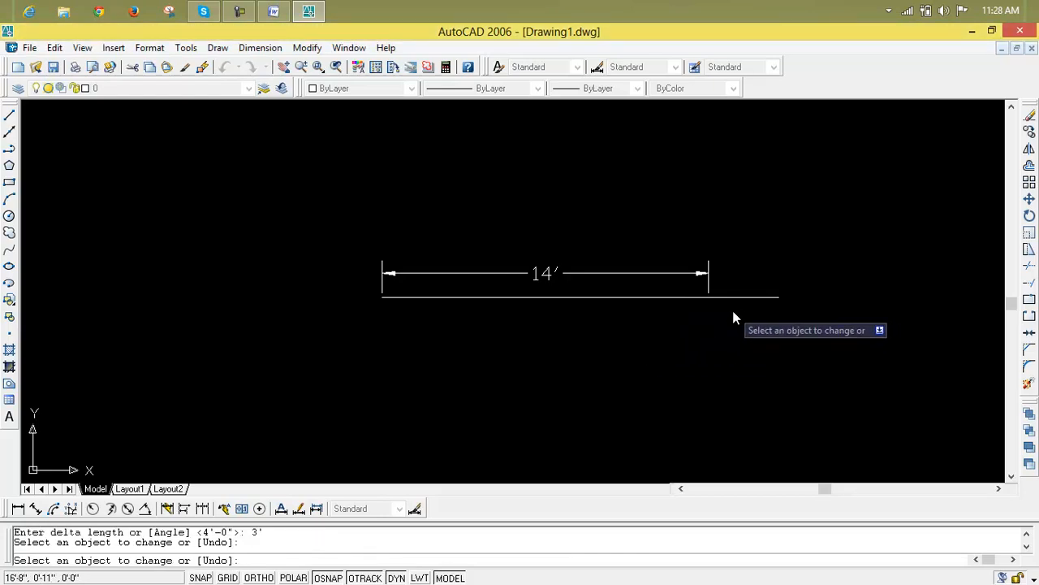
left_click(386, 299)
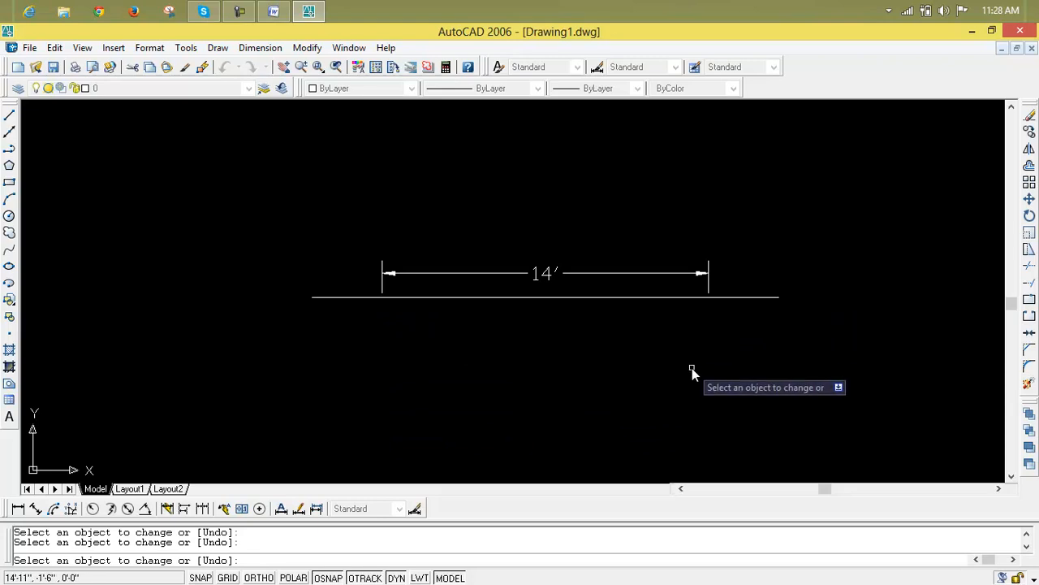
key("Return")
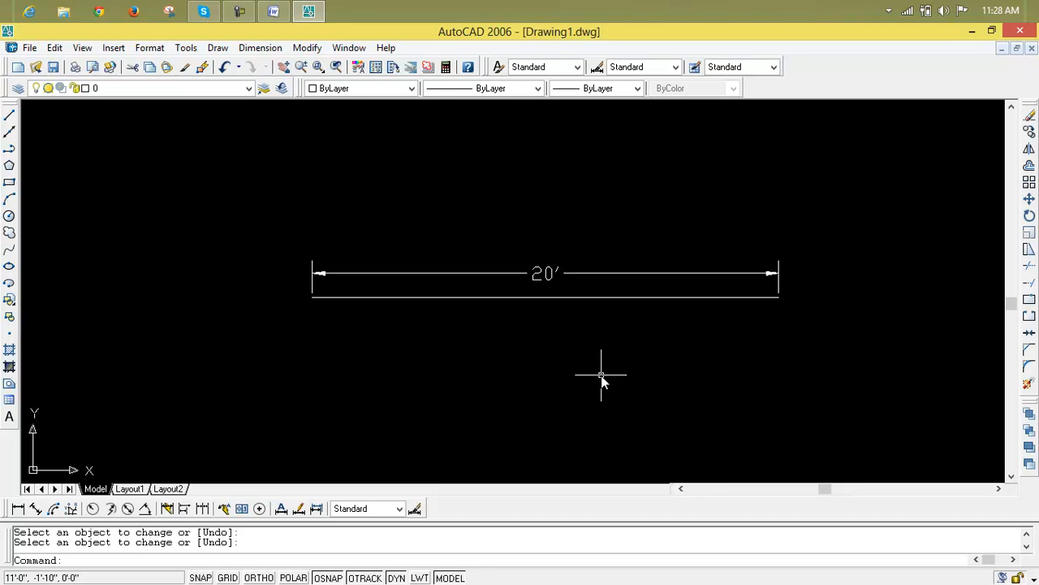
key("Escape")
key("Escape")
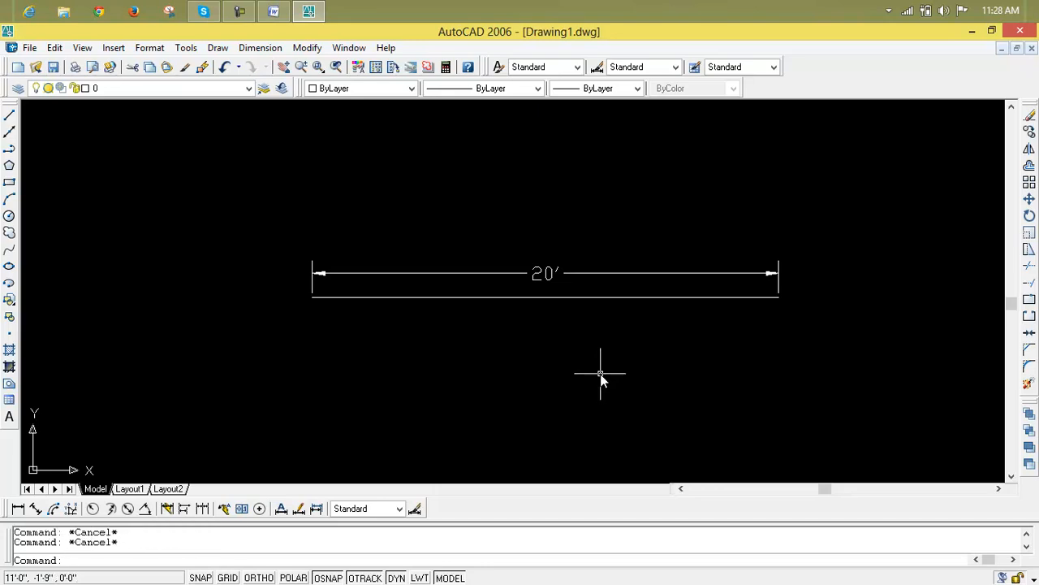
- Shorten the horizontal line from its right end to 50 percent of its length using Lengthen's Percent option
type("l")
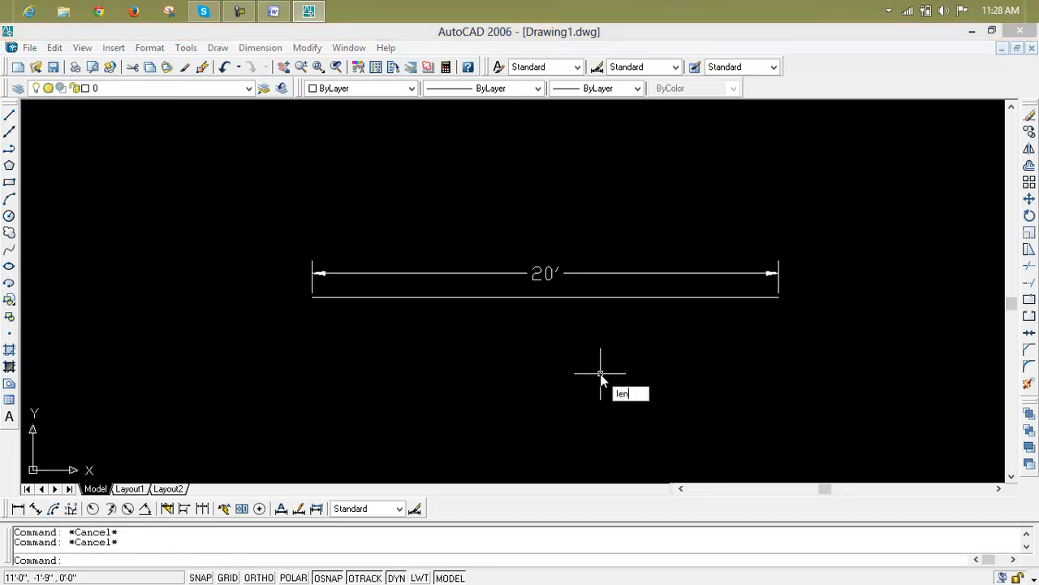
type("en")
key("Return")
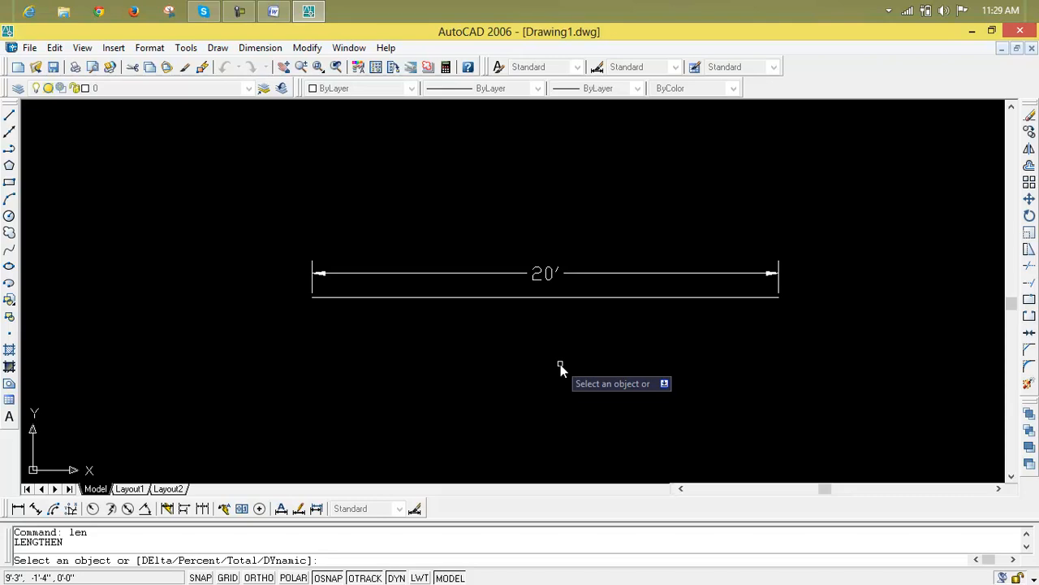
type("p")
key("Return")
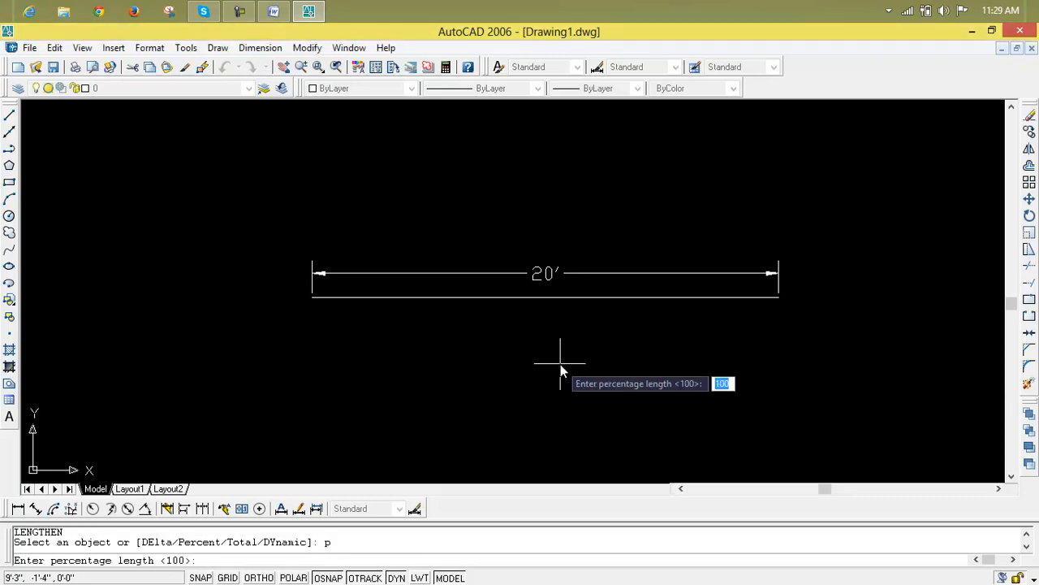
type("50")
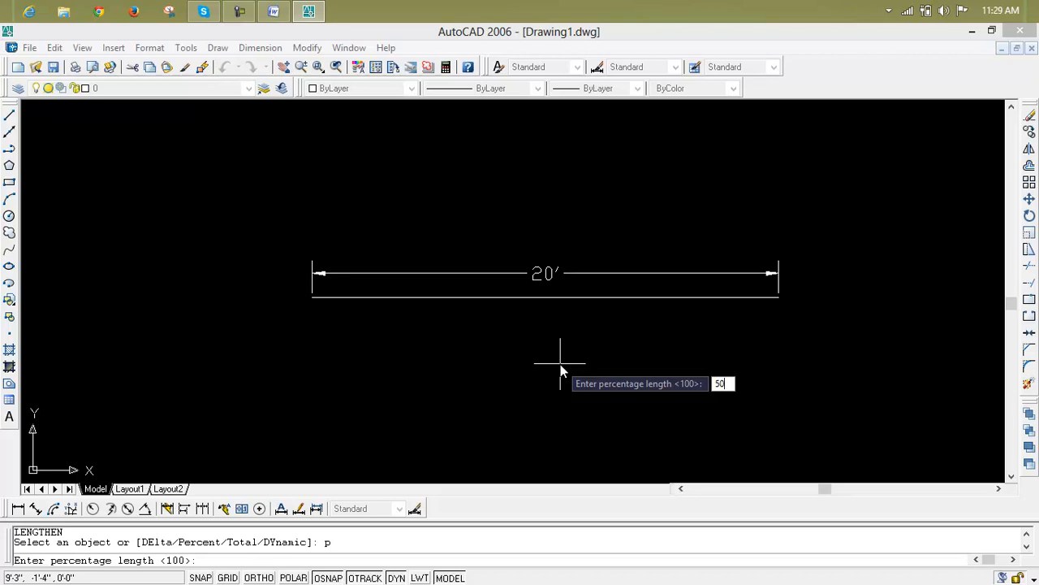
key("Return")
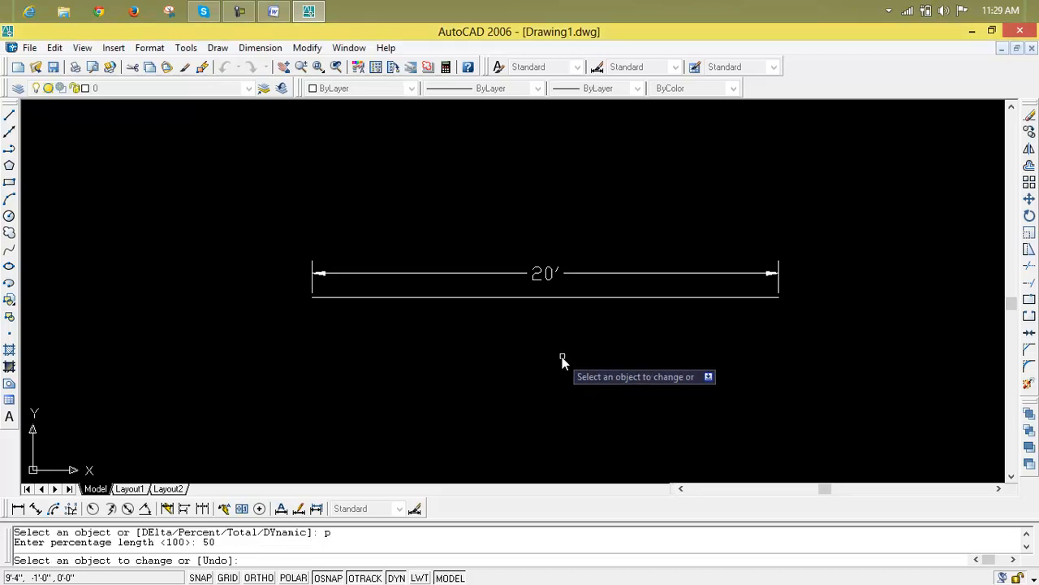
left_click(607, 300)
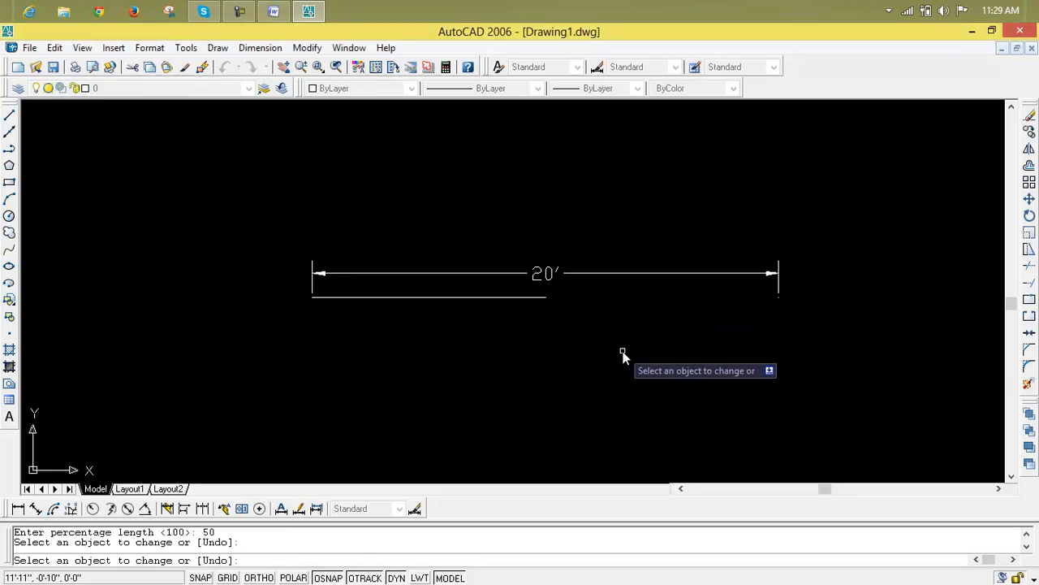
key("Return")
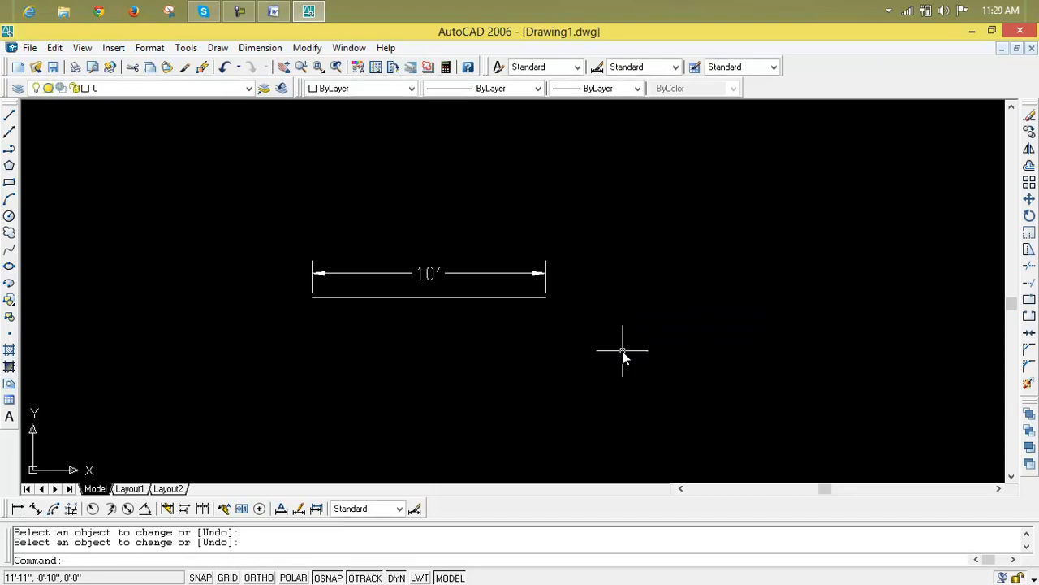
key("Escape")
key("Escape")
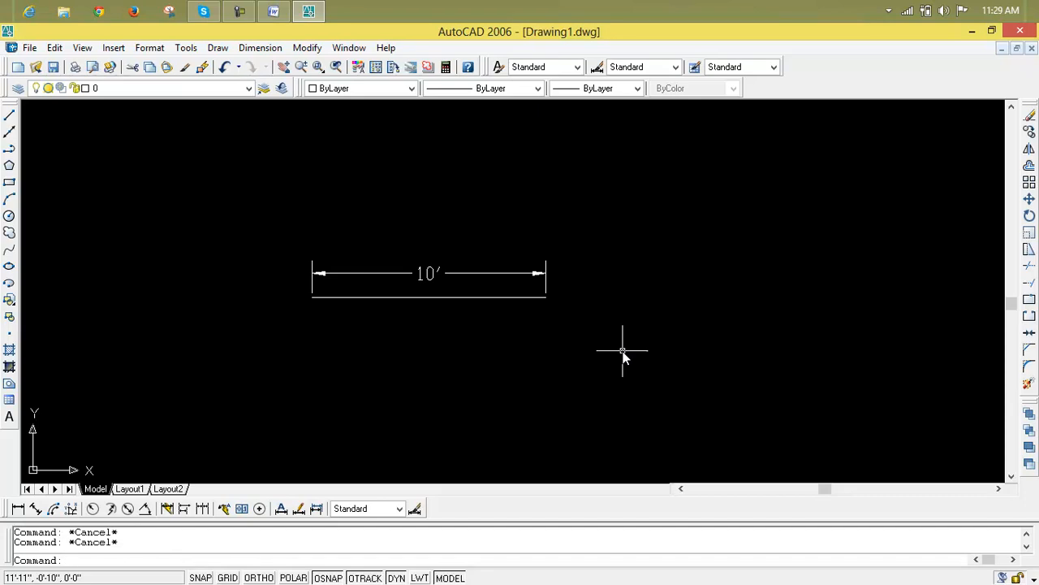
- Set the horizontal line's total length to 18' from its right end using Lengthen's Total option
type("len")
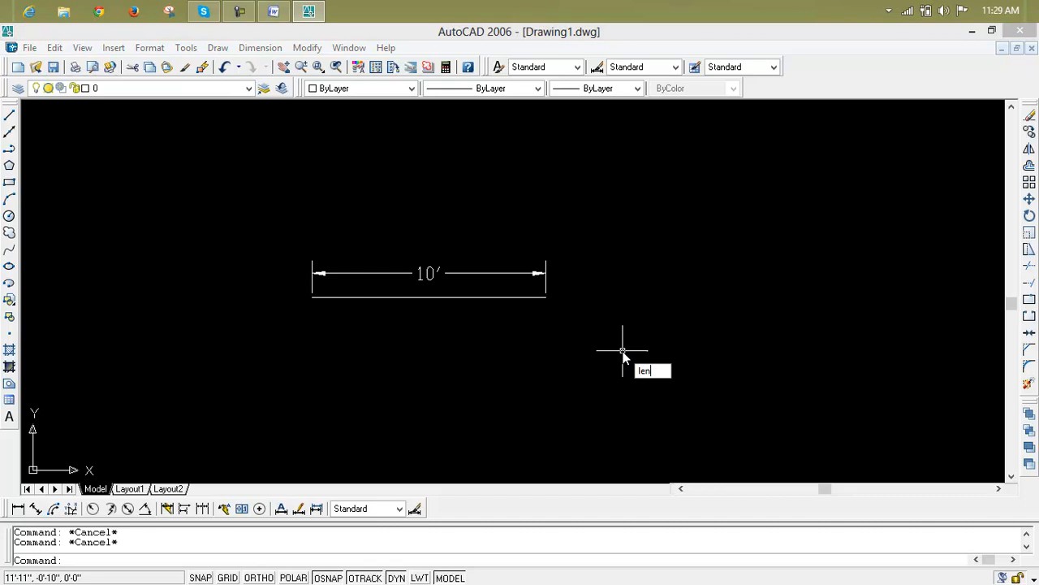
key("Return")
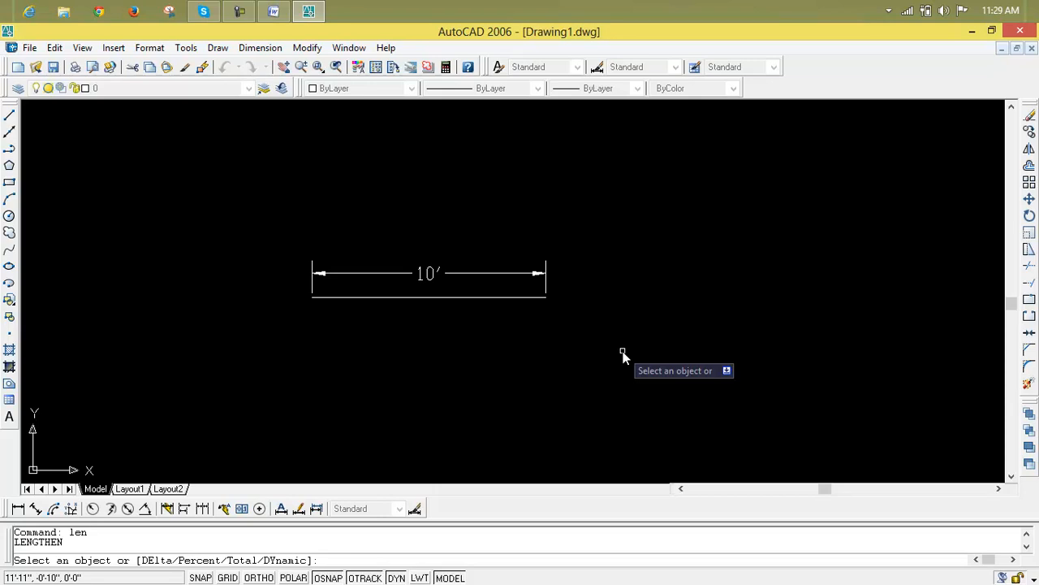
type("t")
key("Return")
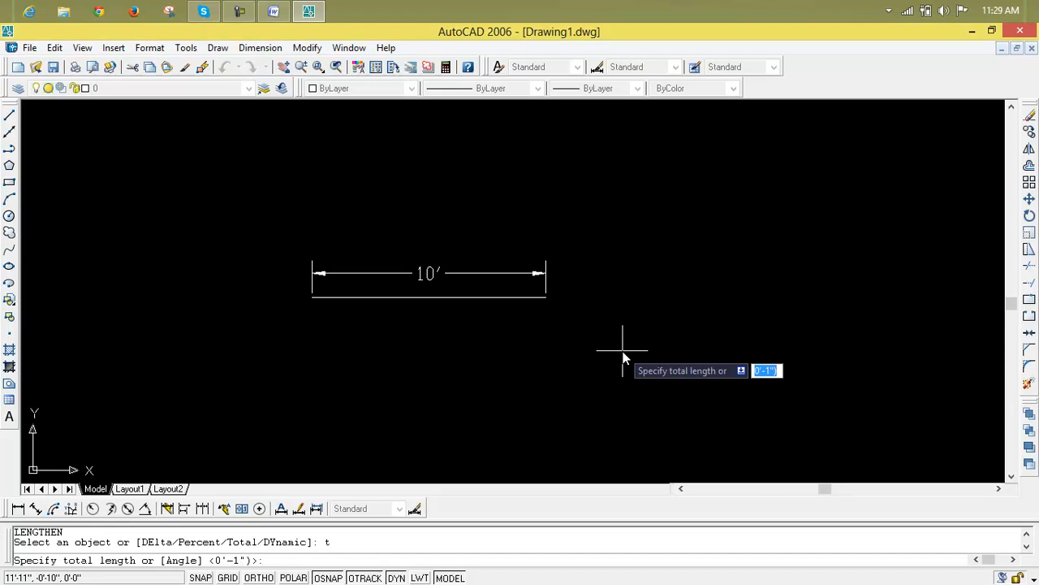
type("18")
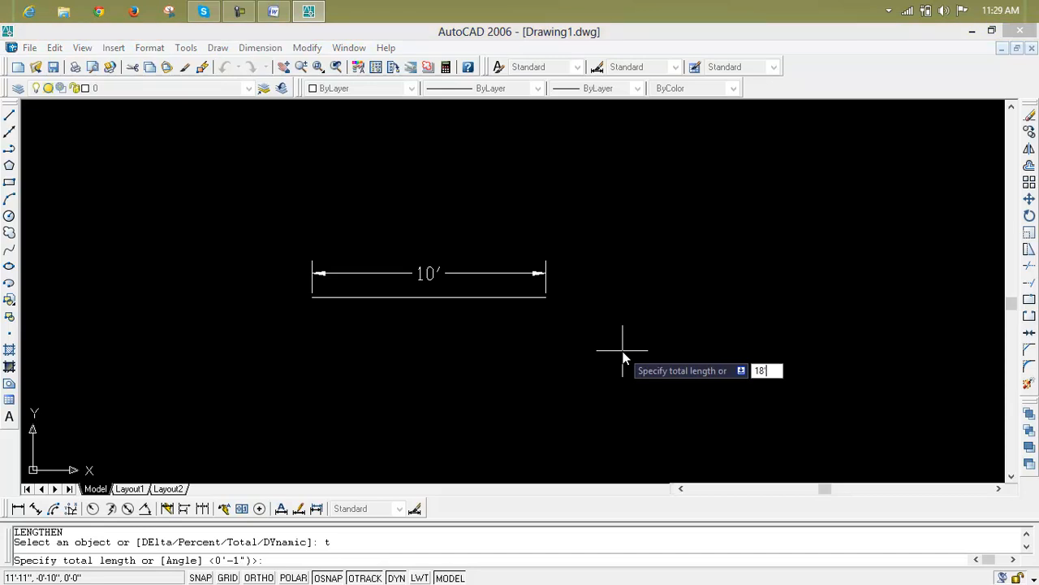
key("Return")
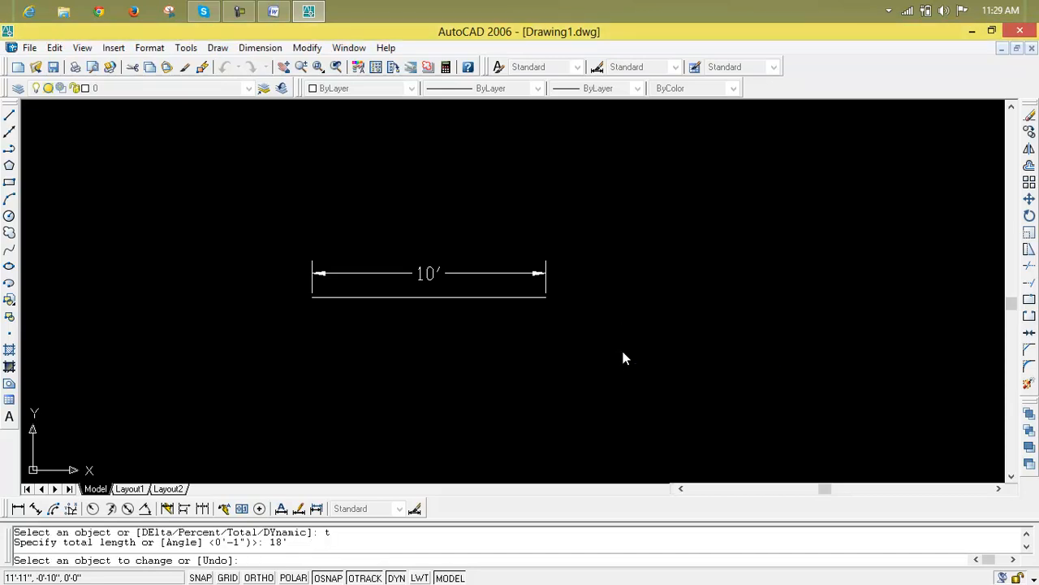
left_click(531, 297)
key("Return")
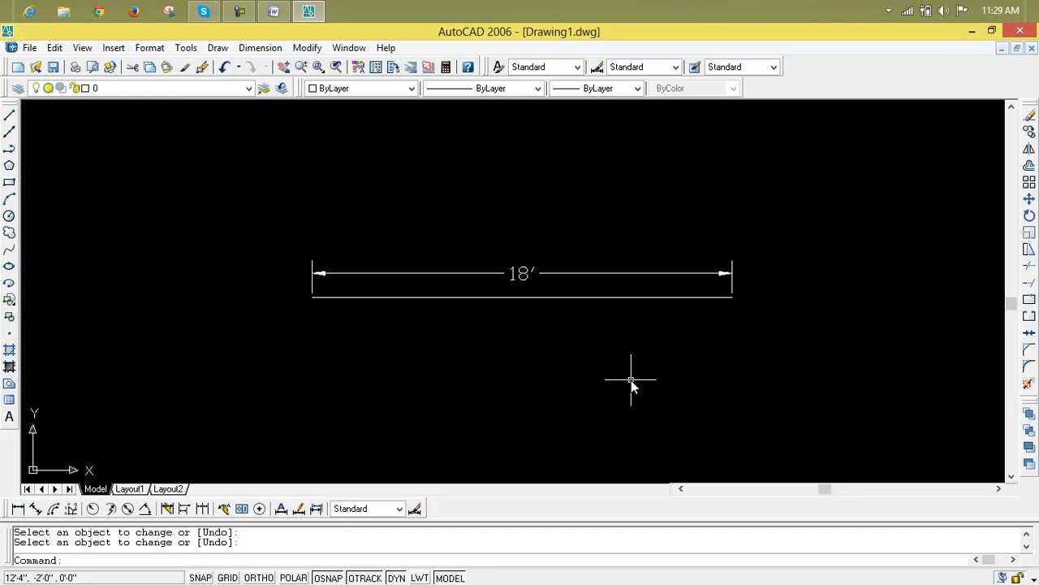
key("Escape")
key("Escape")
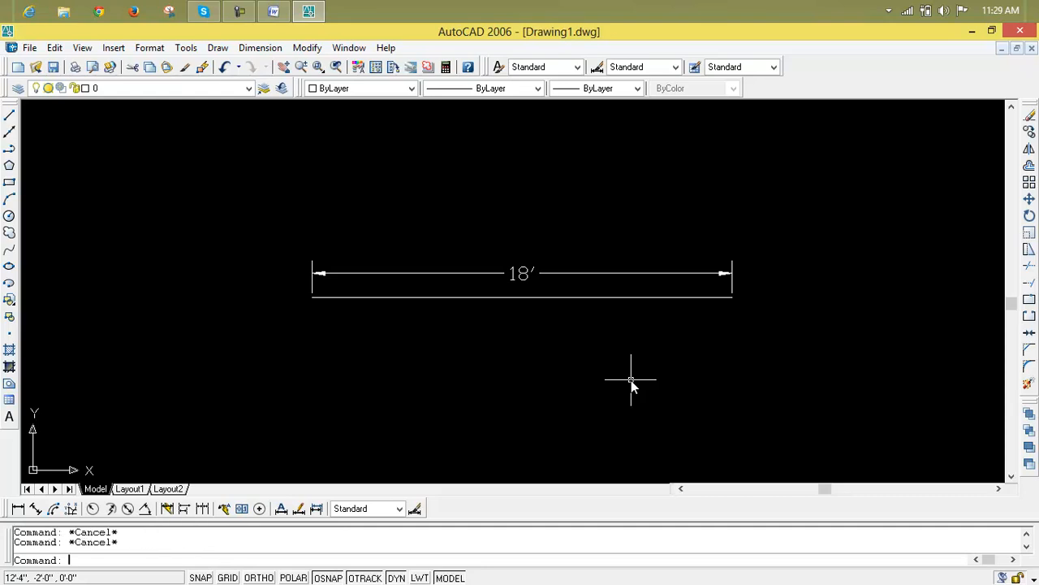
- Extend the line's right end with Lengthen's DYnamic option, picking a new end point about 7'-11" away from that end at 336°
type("l")
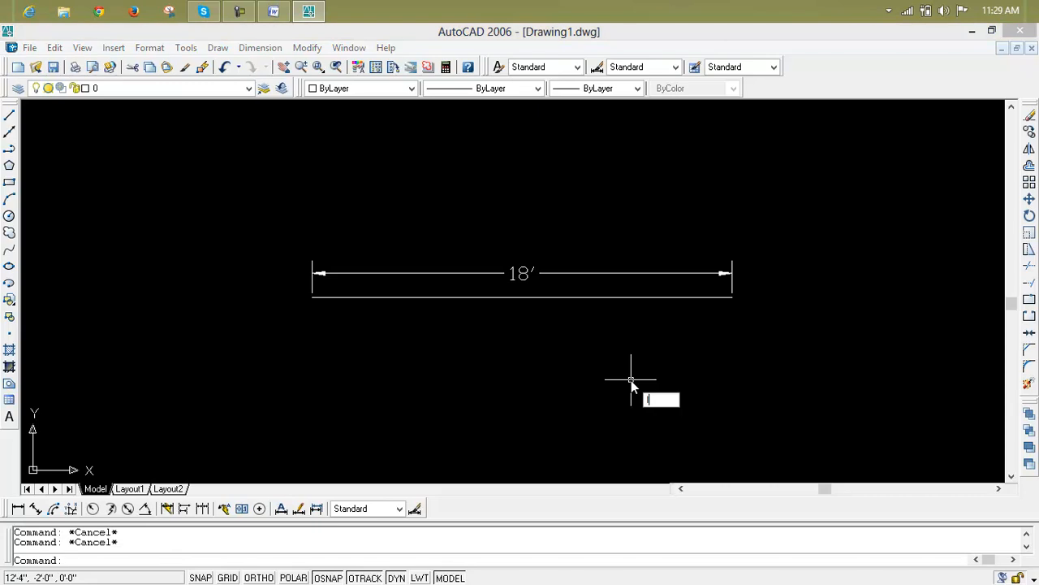
type("en")
key("Return")
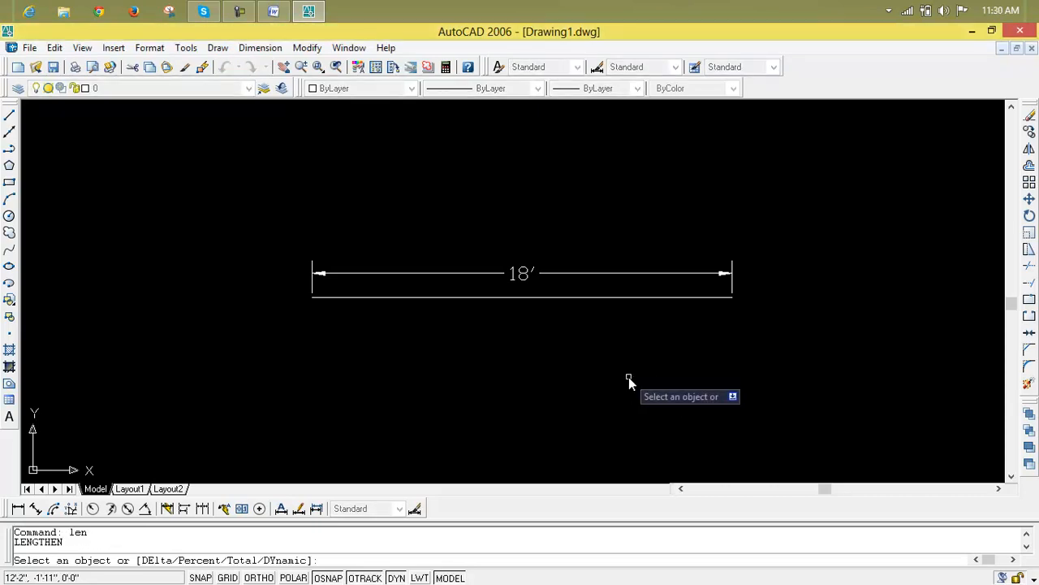
type("dy")
key("Return")
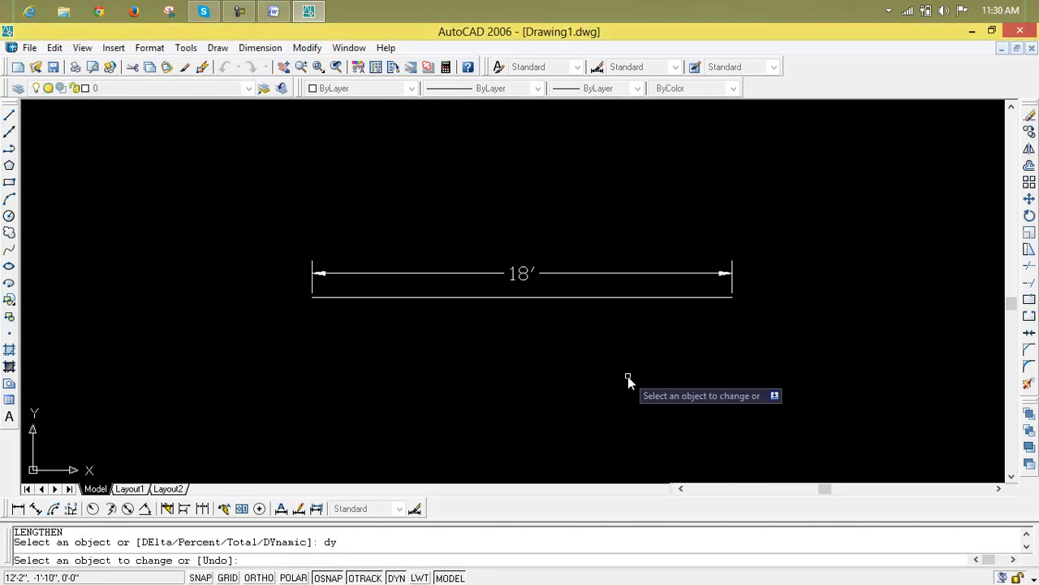
left_click(657, 298)
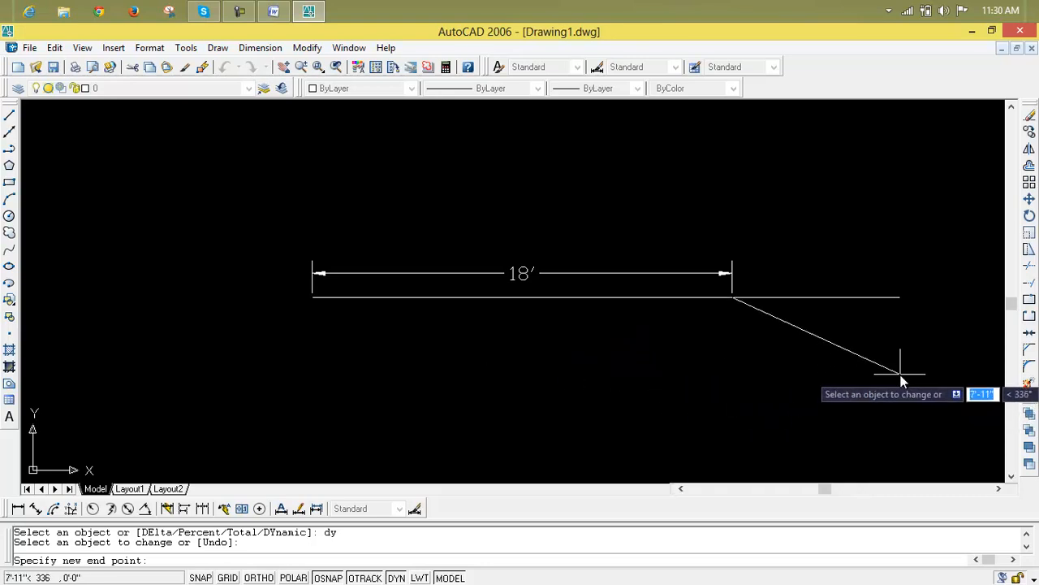
left_click(900, 377)
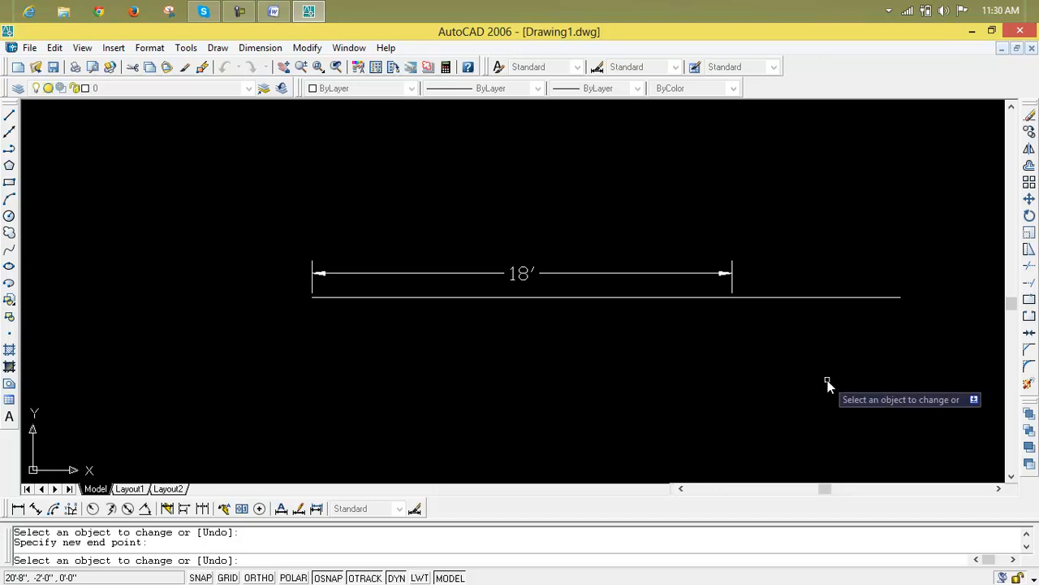
- Leave the Lengthen command and undo the last dynamic extension of the horizontal line's right end
key("Escape")
key("Escape")
key("Escape")
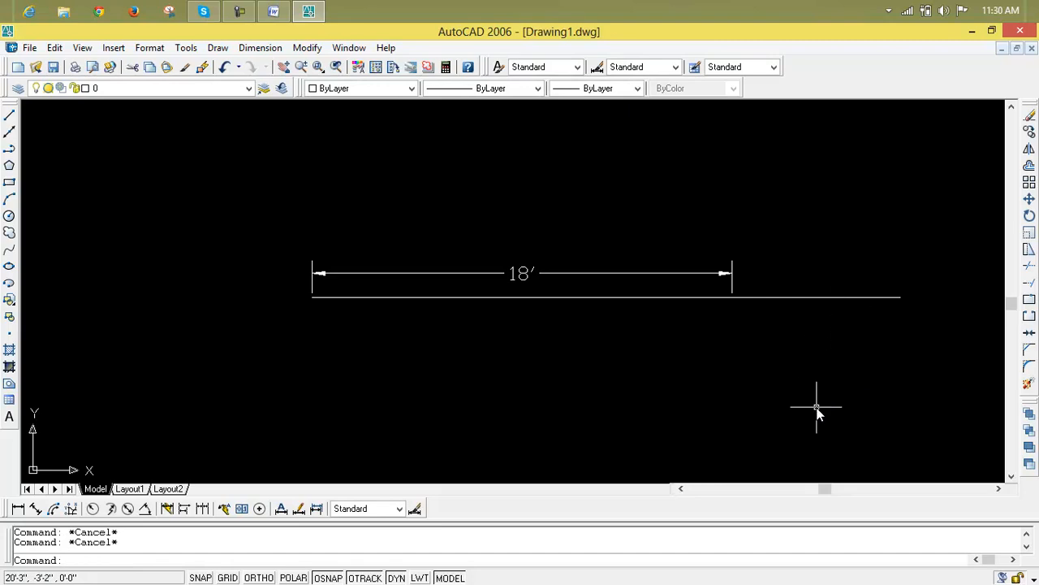
key("Return")
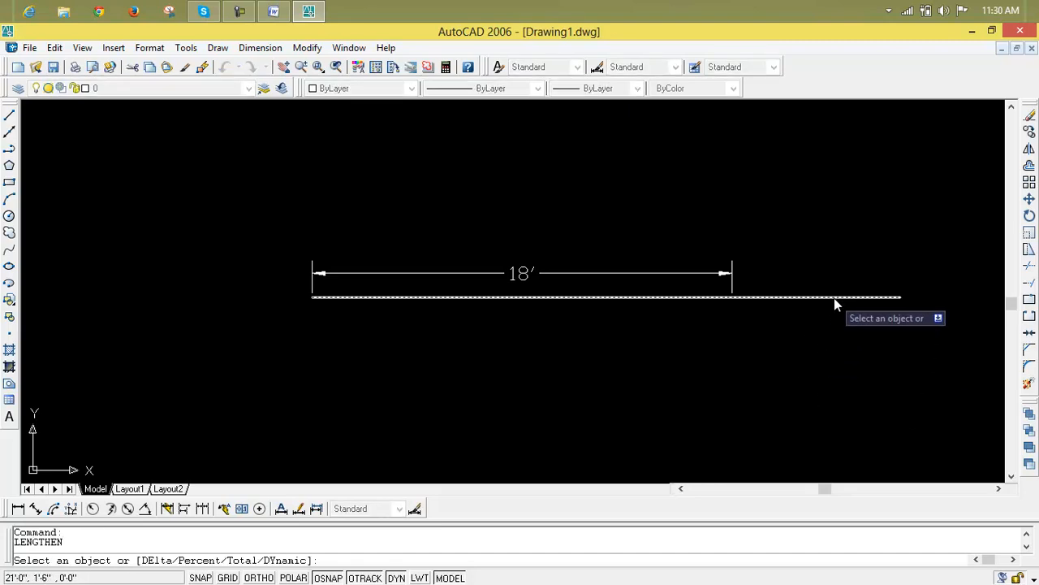
left_click(834, 298)
key("Escape")
key("Escape")
key("ctrl+z")
key("ctrl+z")
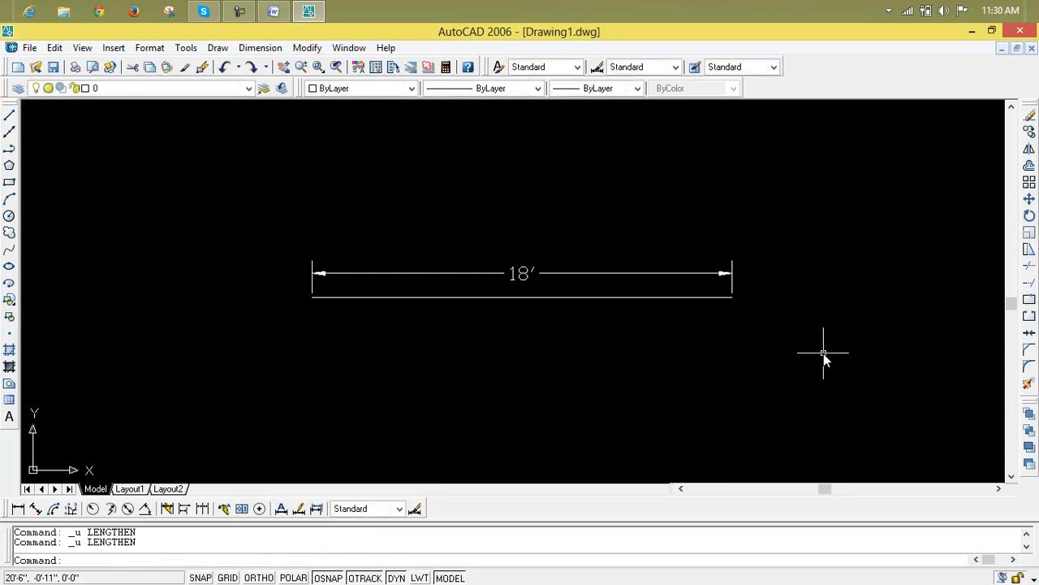
key("Escape")
key("Escape")
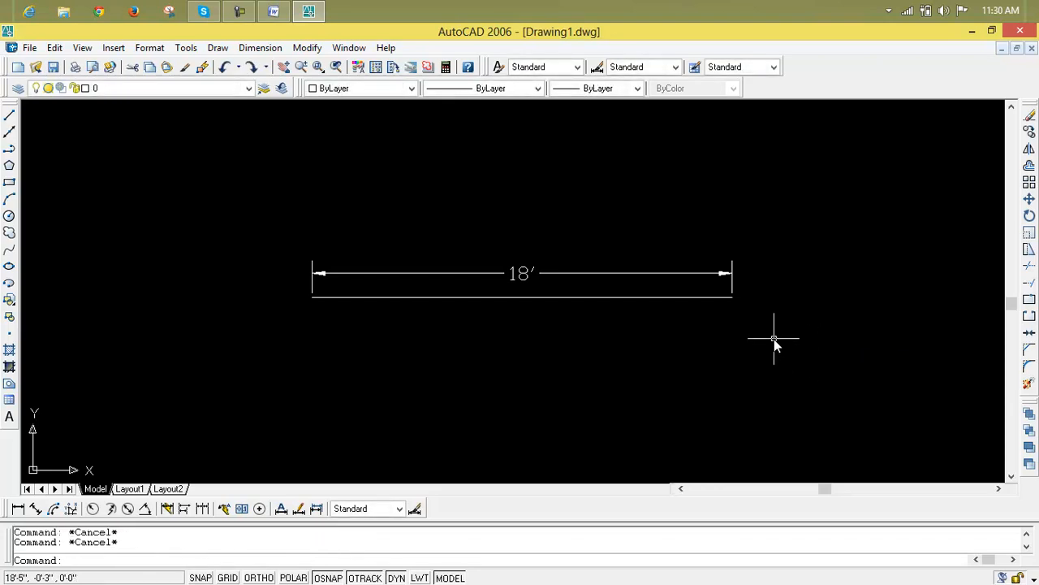
- Shorten the horizontal line from its right end with Lengthen's DYnamic option, entering 20' for the new end point at 179°
type("len")
key("Return")
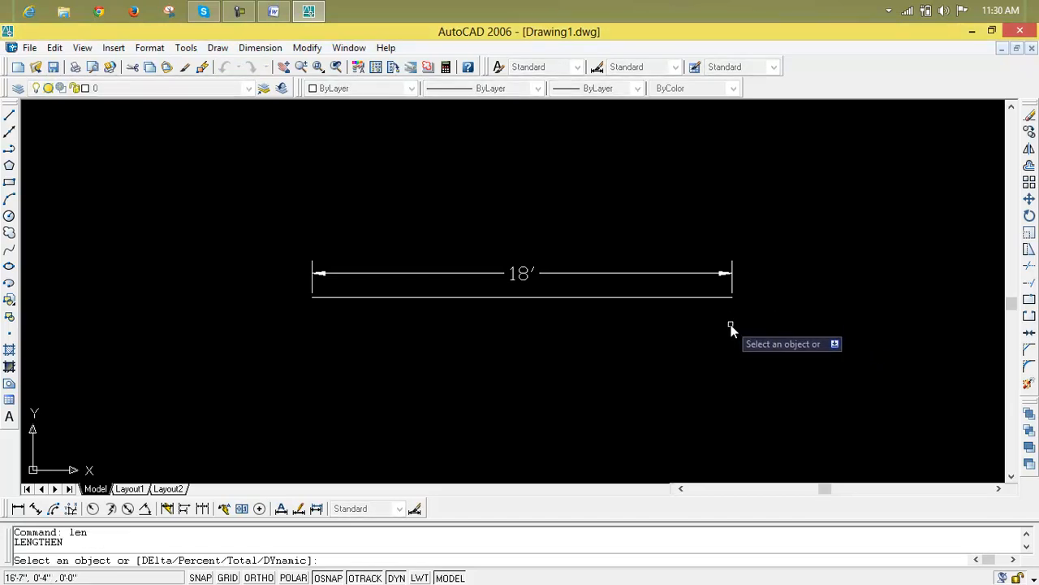
type("dy")
key("Return")
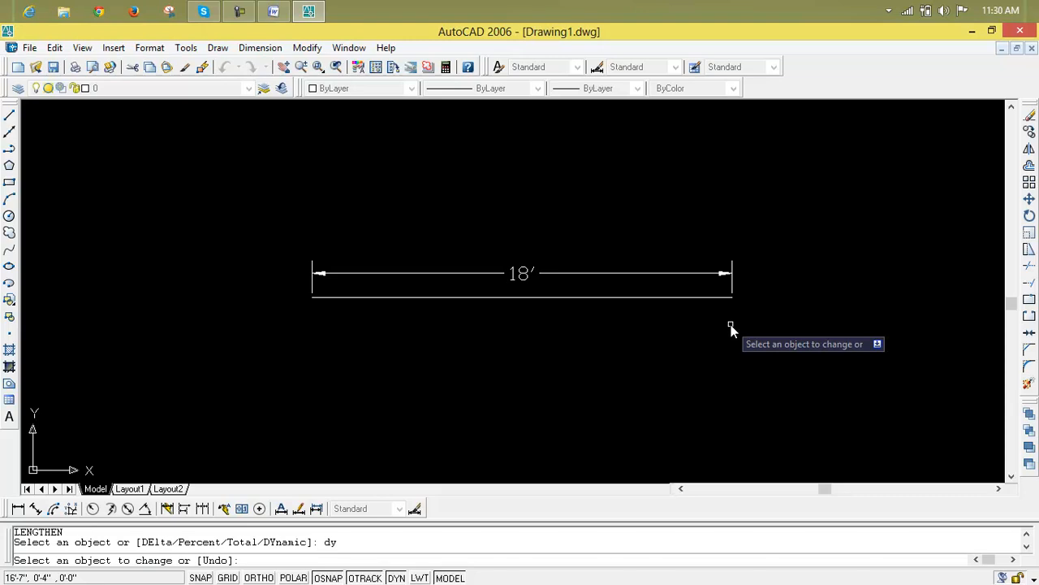
left_click(713, 298)
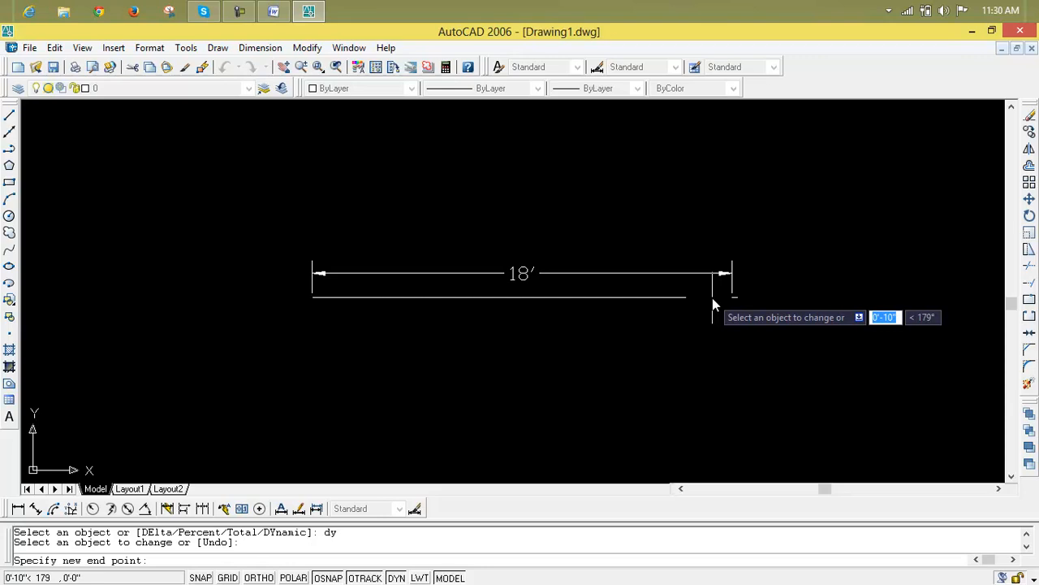
type("20'")
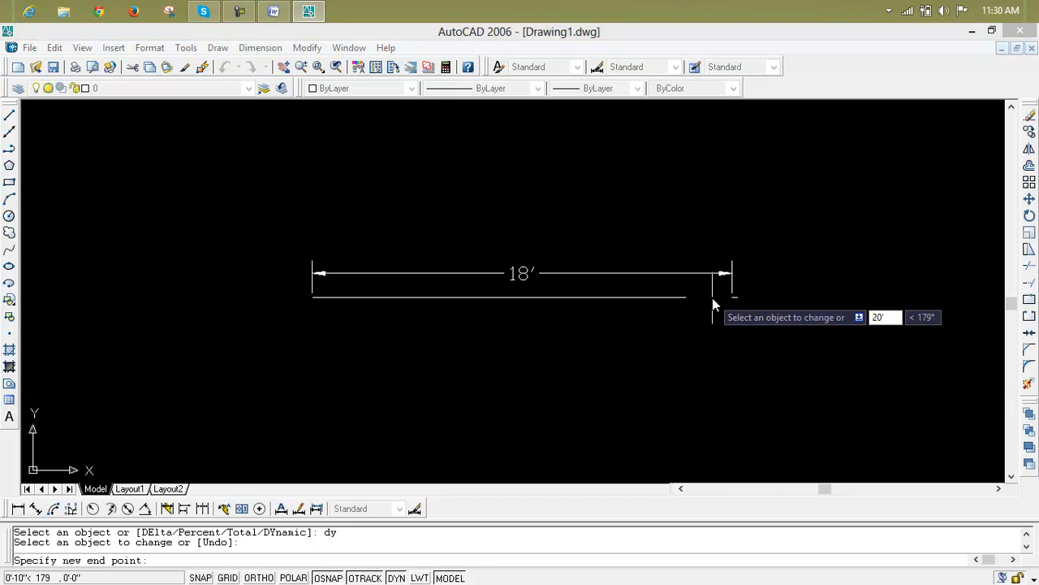
key("Return")
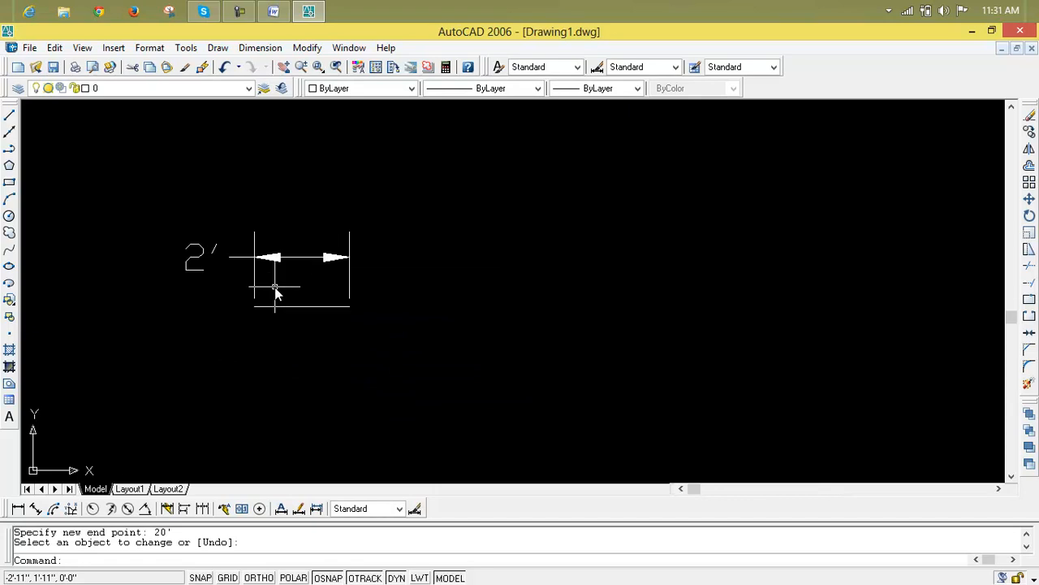
middle_click_drag(274, 288, 325, 309)
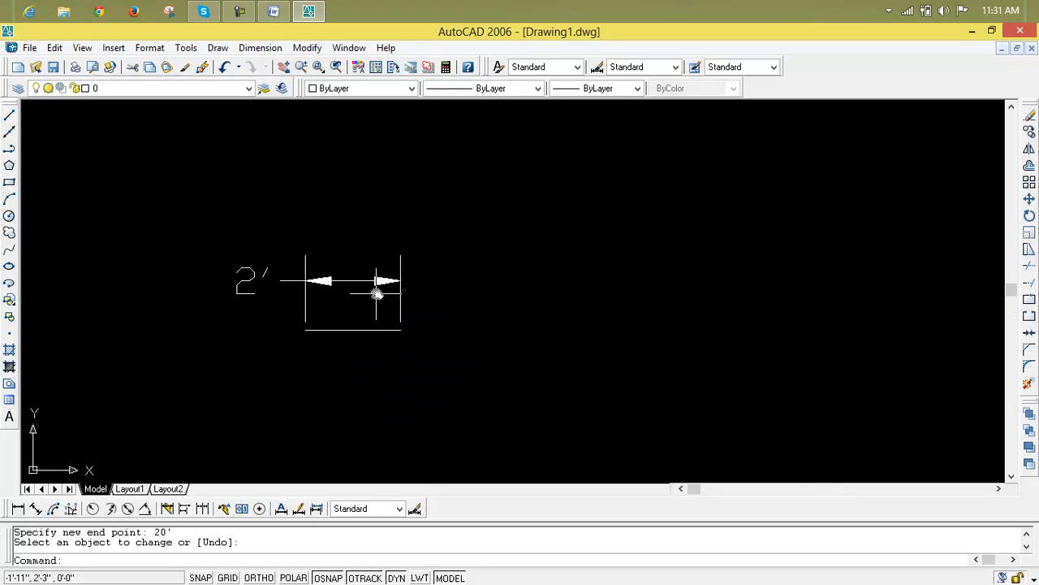
scroll(343, 302, "up", 2)
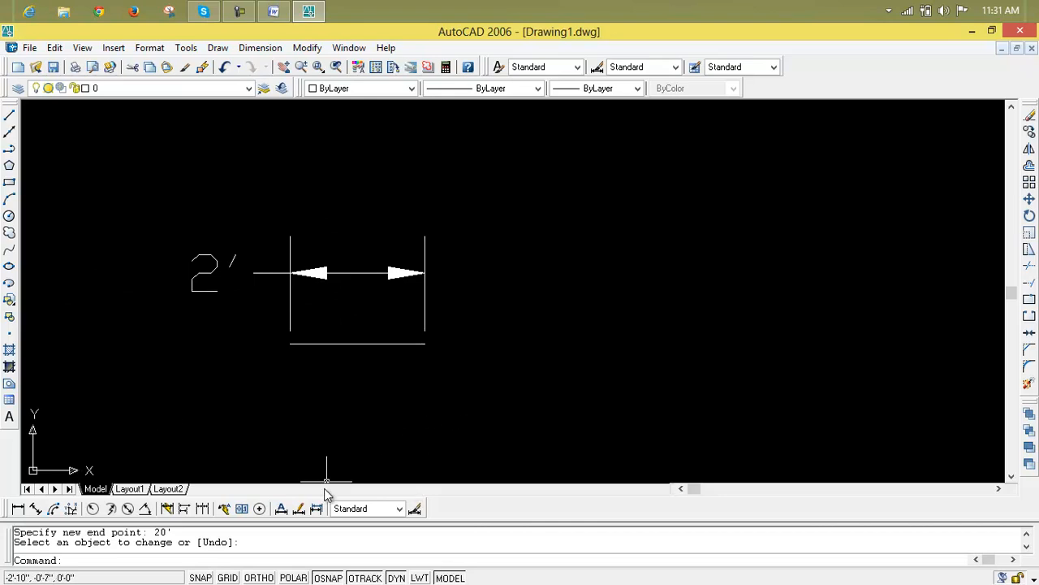
key("Escape")
key("Escape")
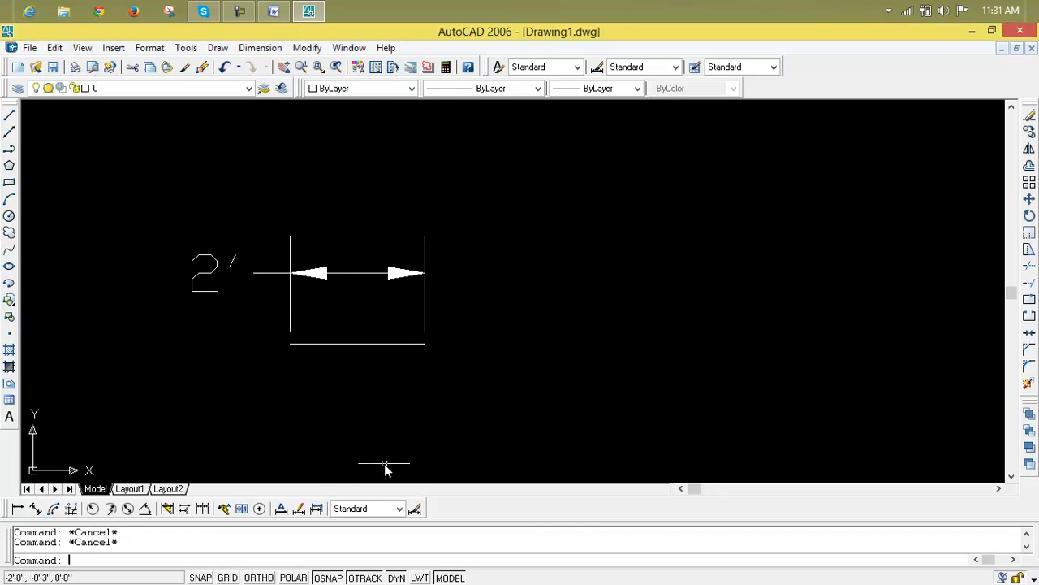
- Extend the shortened line's right end with Lengthen's DYnamic option, entering 50' for the new end point at 277°
type("len")
key("Return")
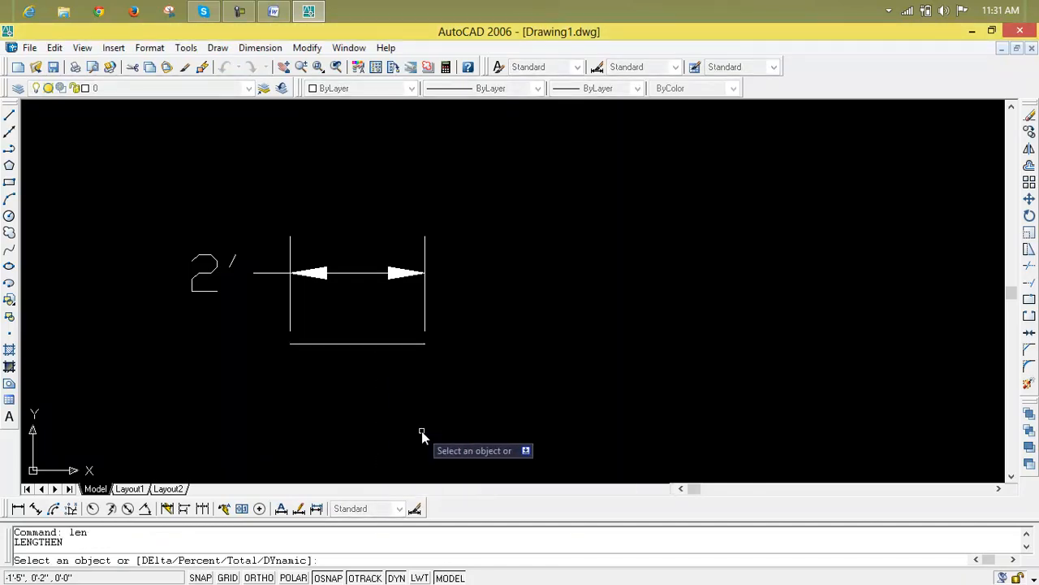
type("dy")
key("Return")
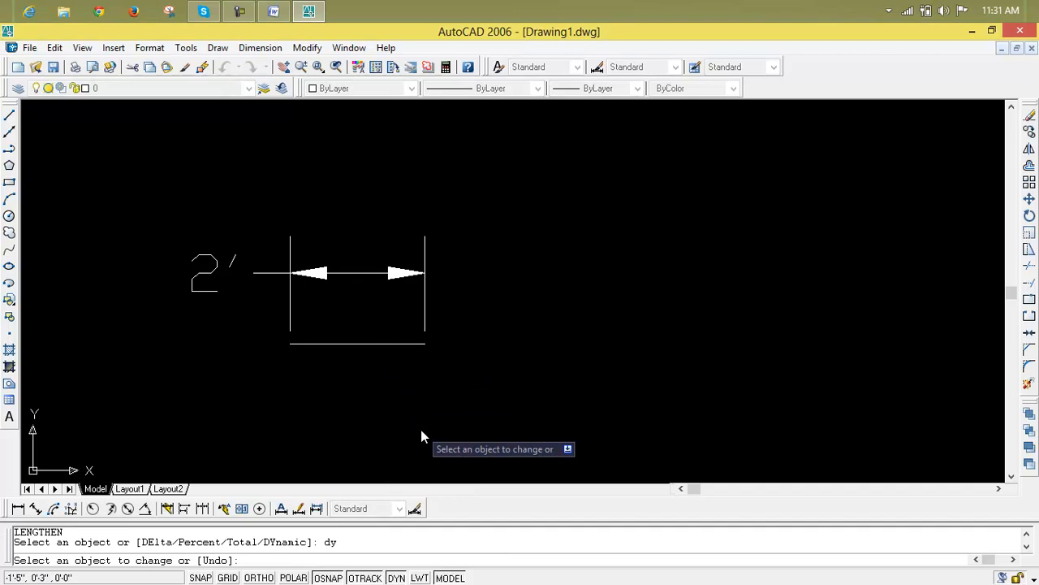
left_click(390, 344)
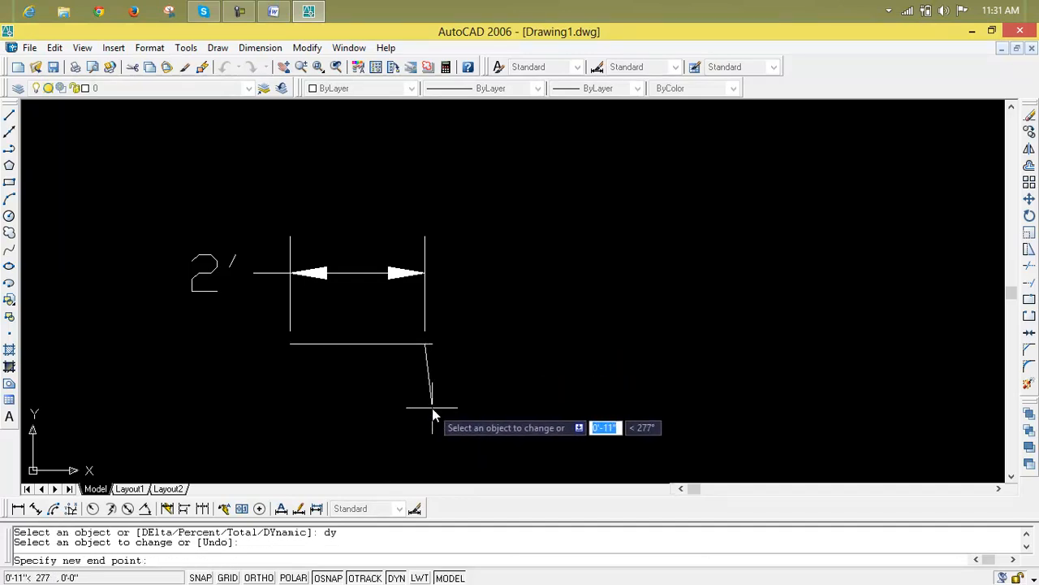
type("50'")
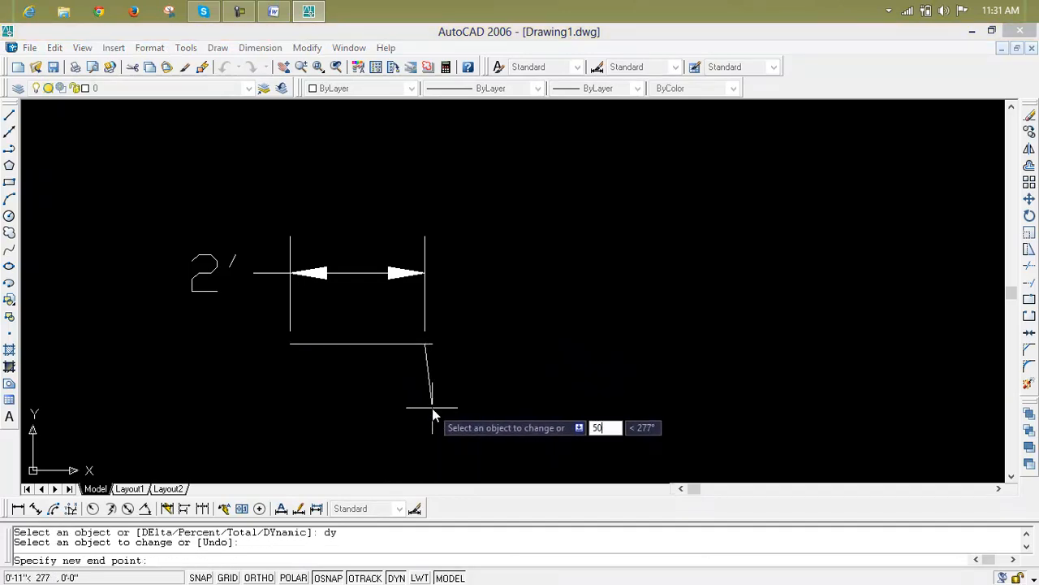
key("Return")
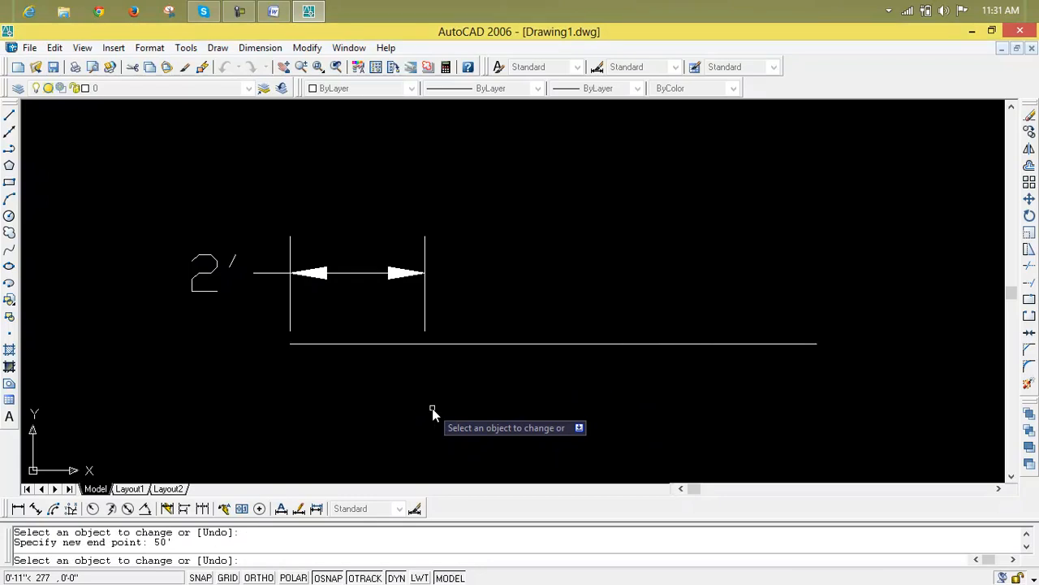
key("Return")
- Erase the horizontal line together with its dimension
scroll(637, 318, "down", 3)
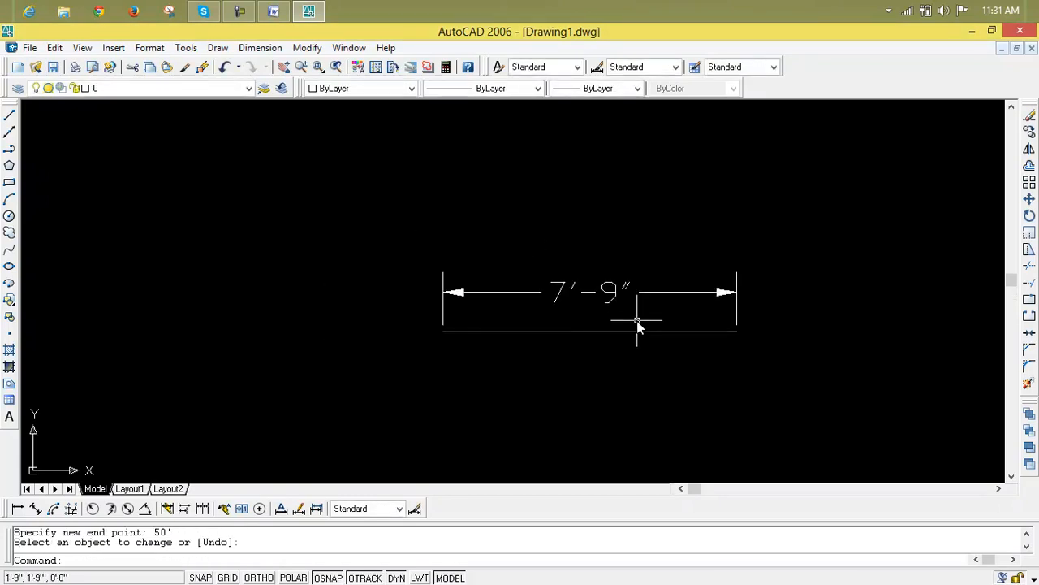
left_click(812, 249)
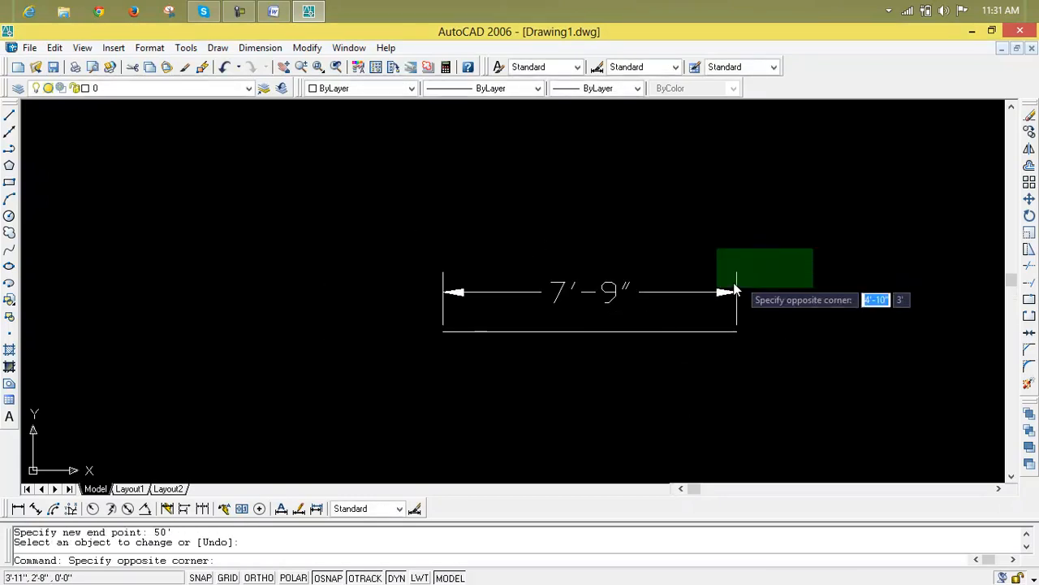
left_click(316, 410)
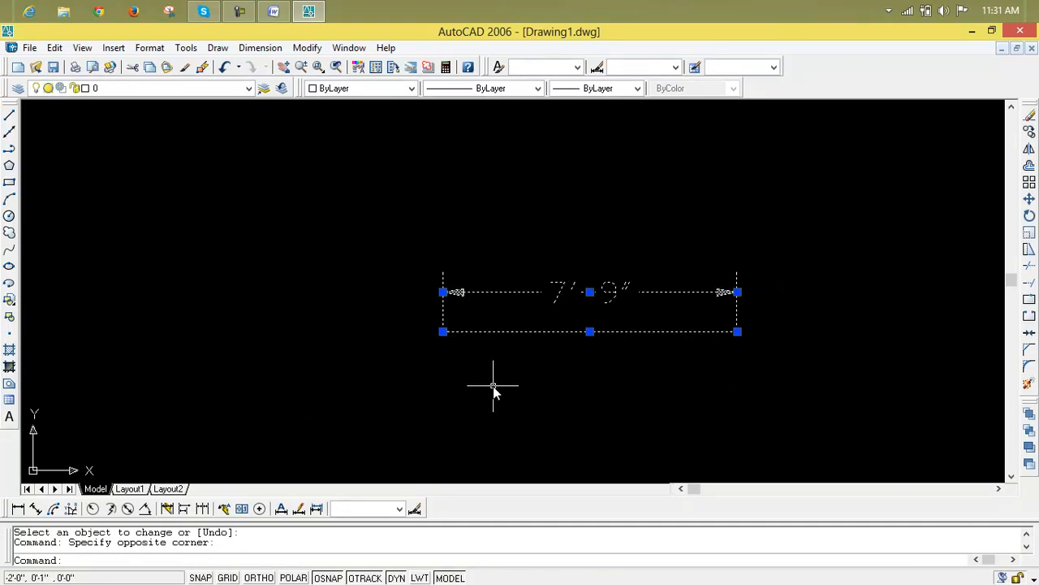
key("Delete")
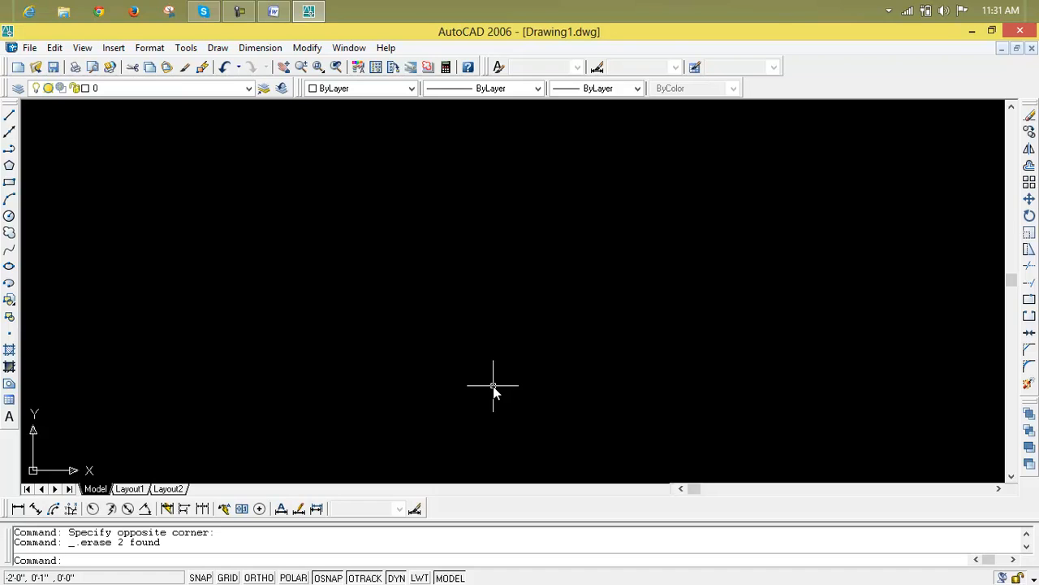
key("Escape")
key("Escape")
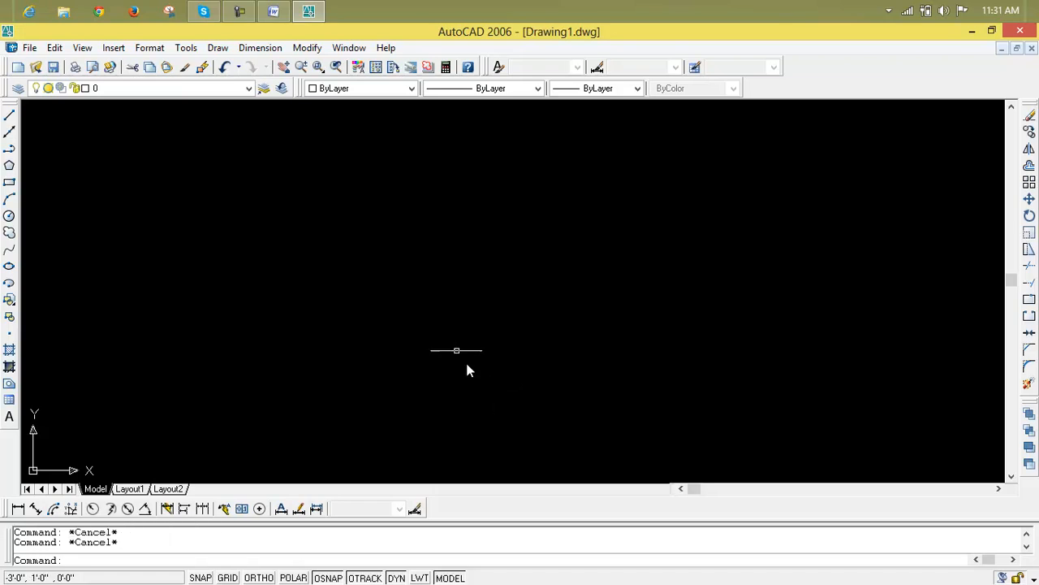
left_click(240, 12)
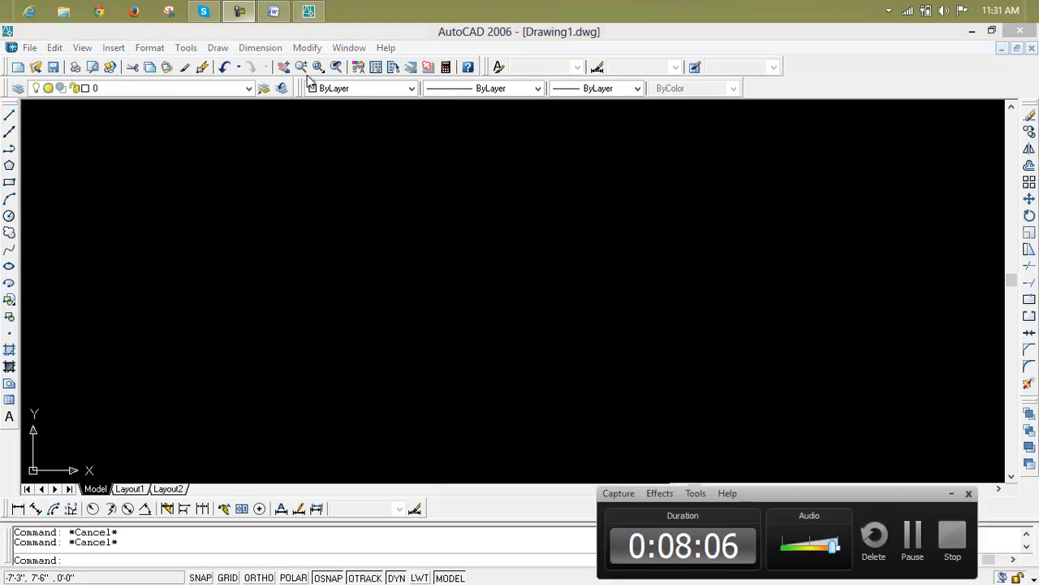
left_click(907, 544)
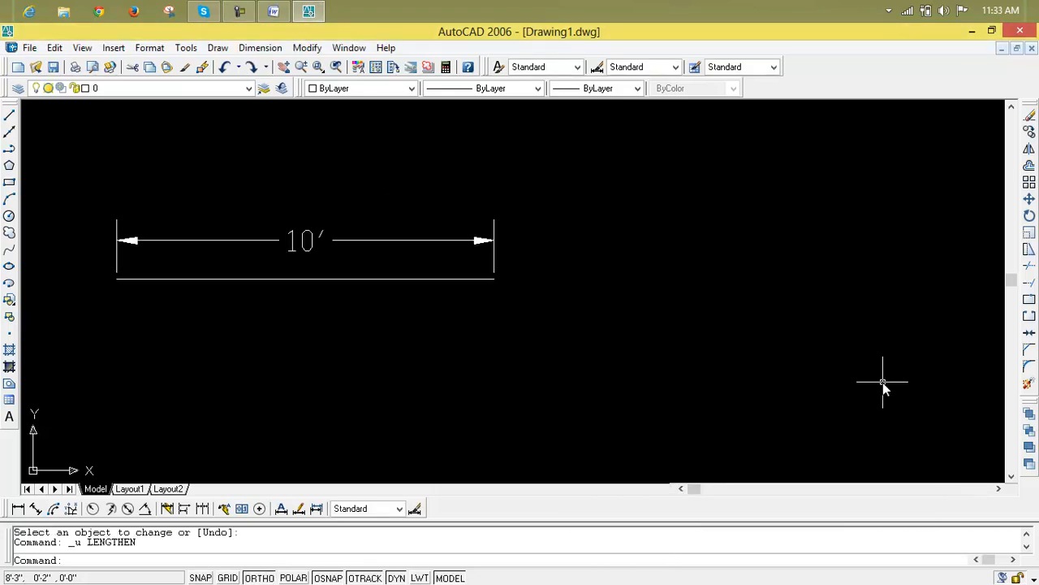
- Extend the 10' line's right end by 2' at 0° using Lengthen's DYnamic option
key("Escape")
key("Escape")
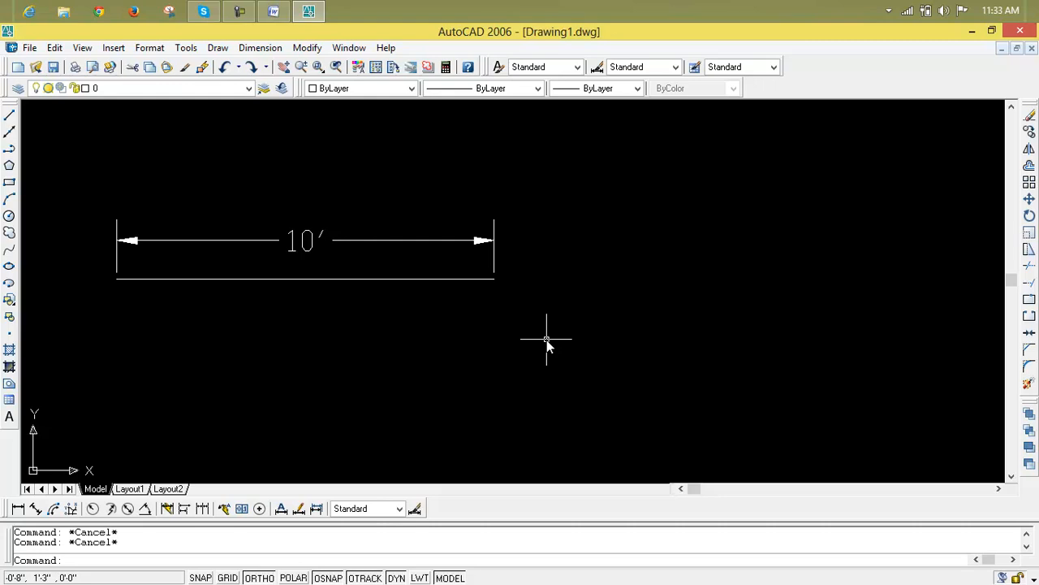
type("len")
key("Return")
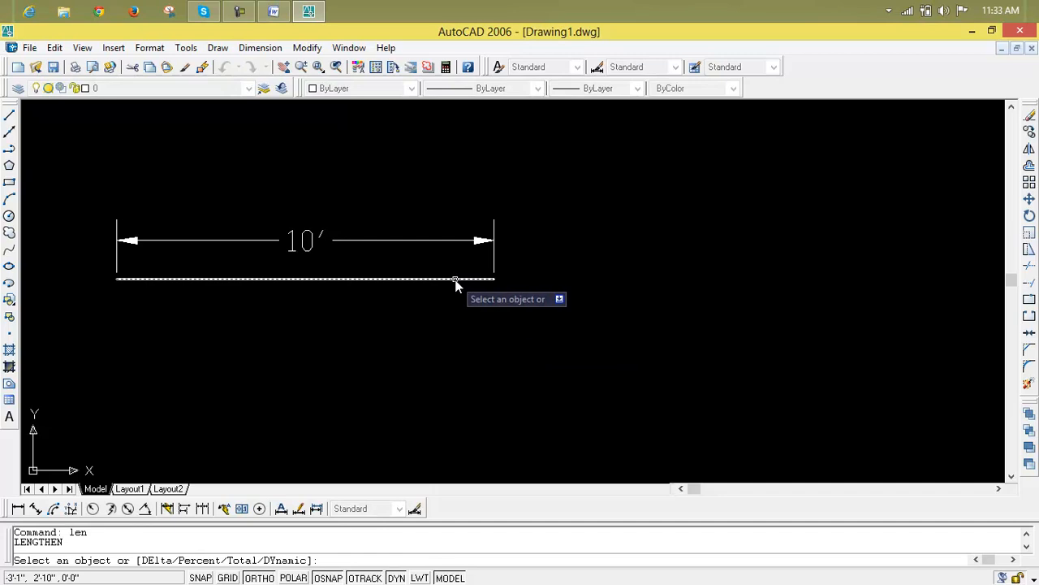
type("dy")
key("Return")
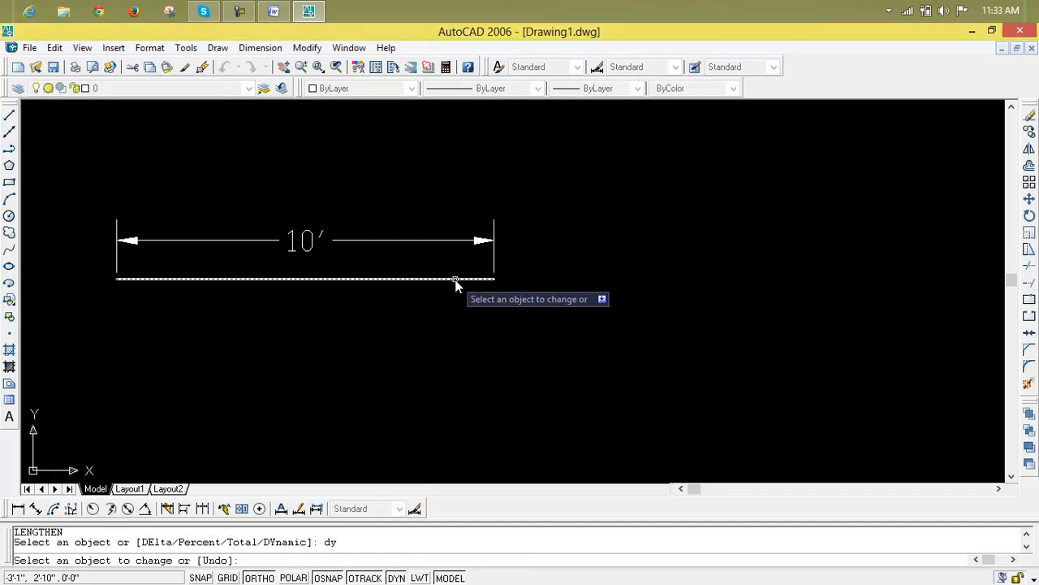
left_click(456, 281)
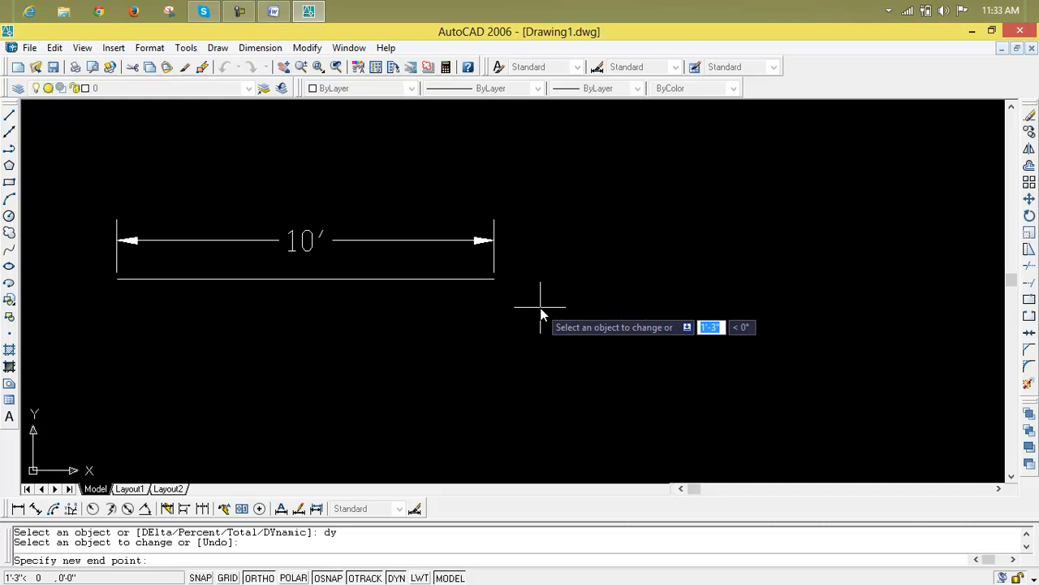
type("2'")
key("Return")
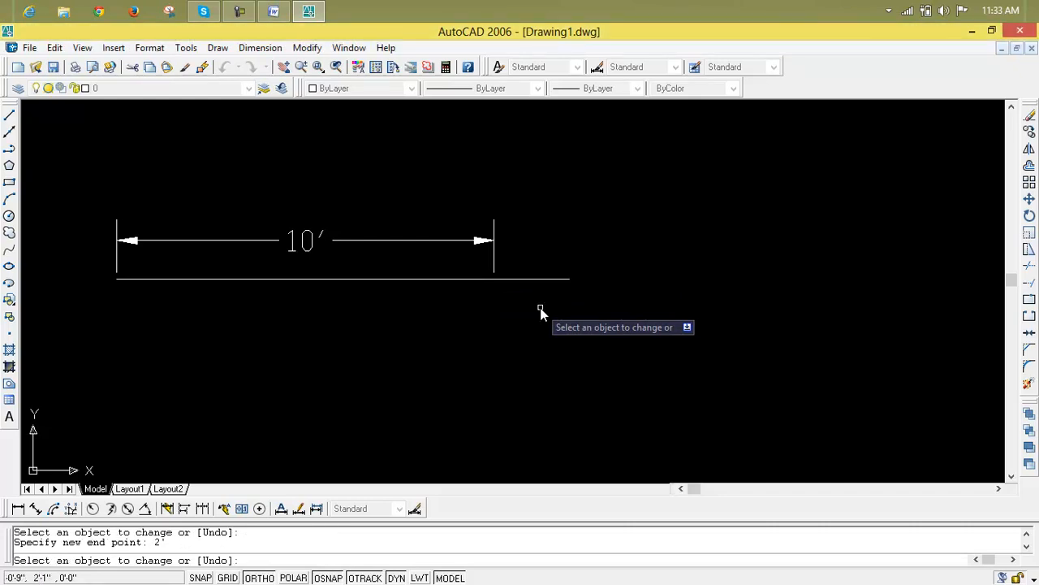
key("Return")
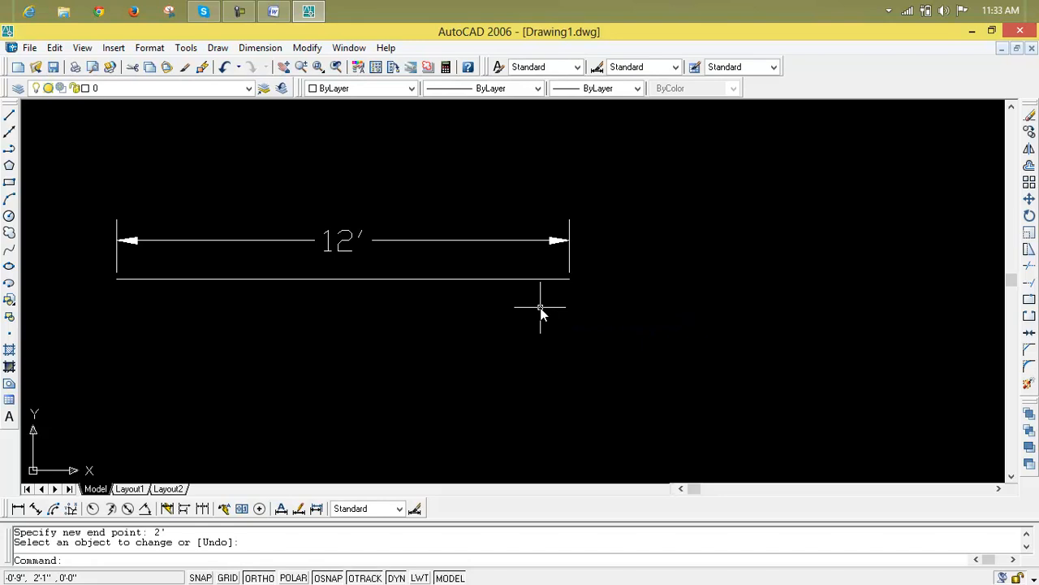
key("Escape")
key("Escape")
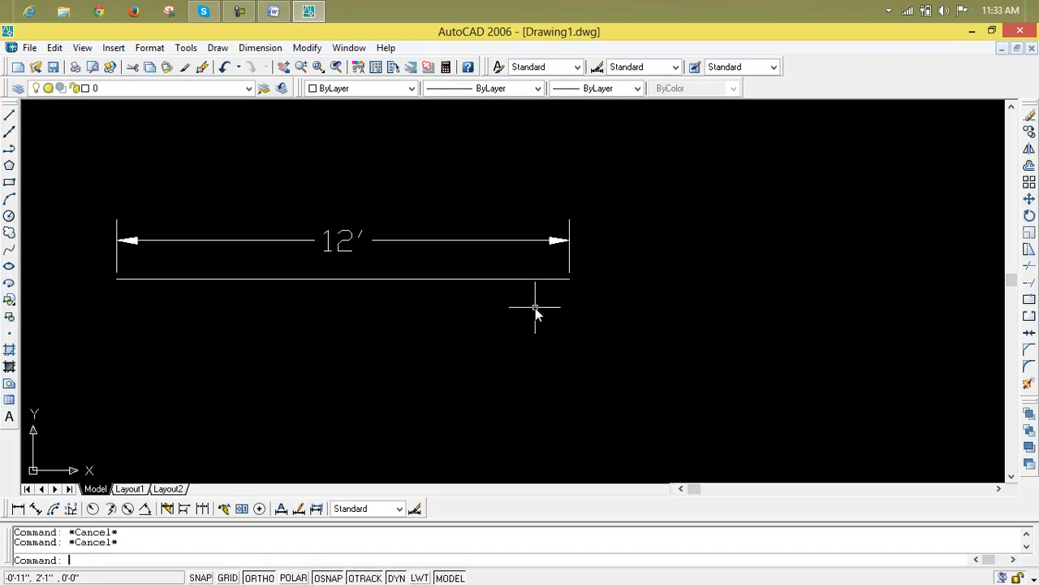
- Shorten the line from its right end by 3' at 180° using Lengthen's DYnamic option
type("len")
key("Return")
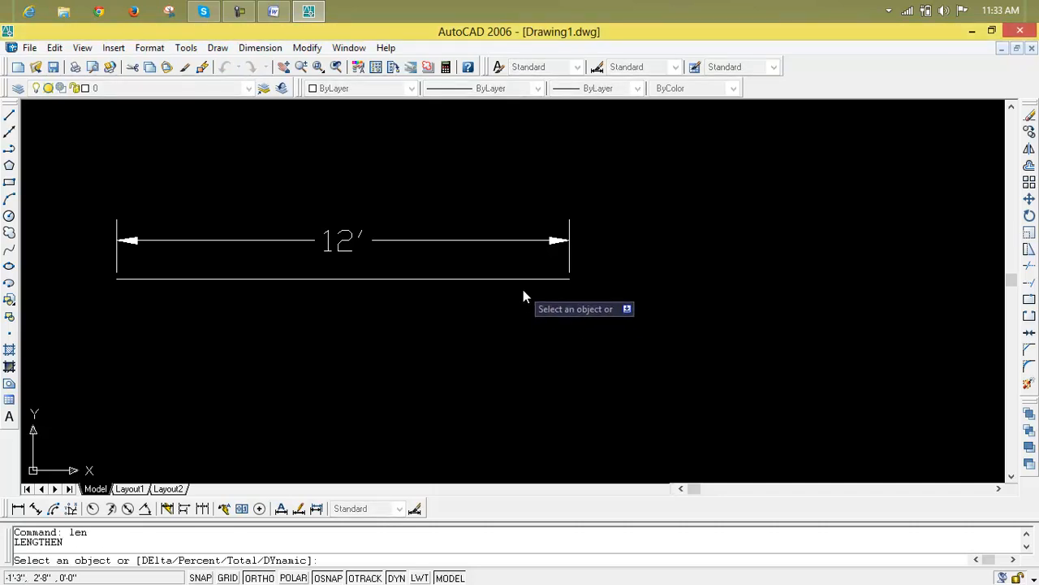
left_click(520, 281)
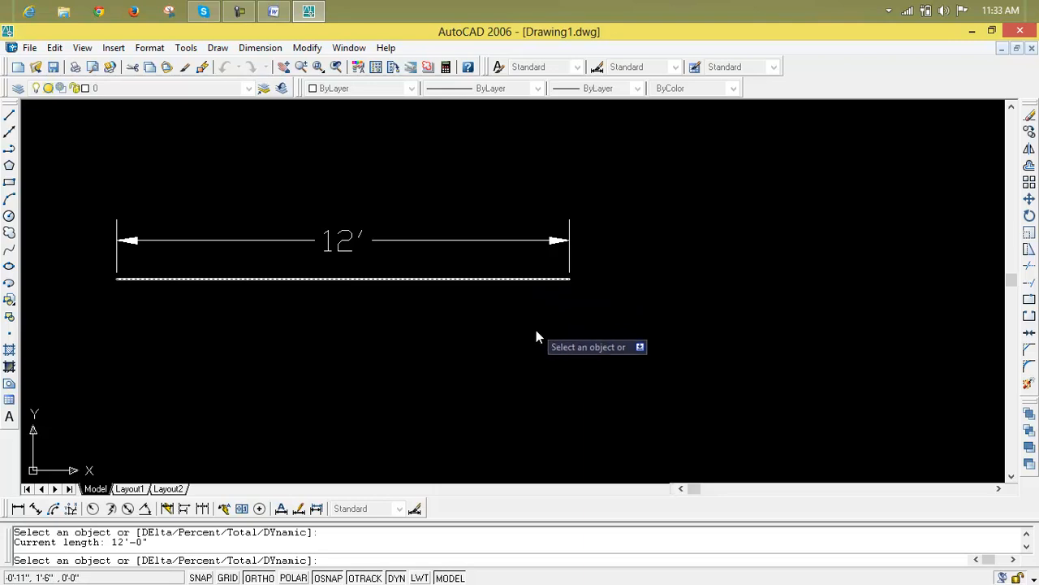
type("d")
key("Return")
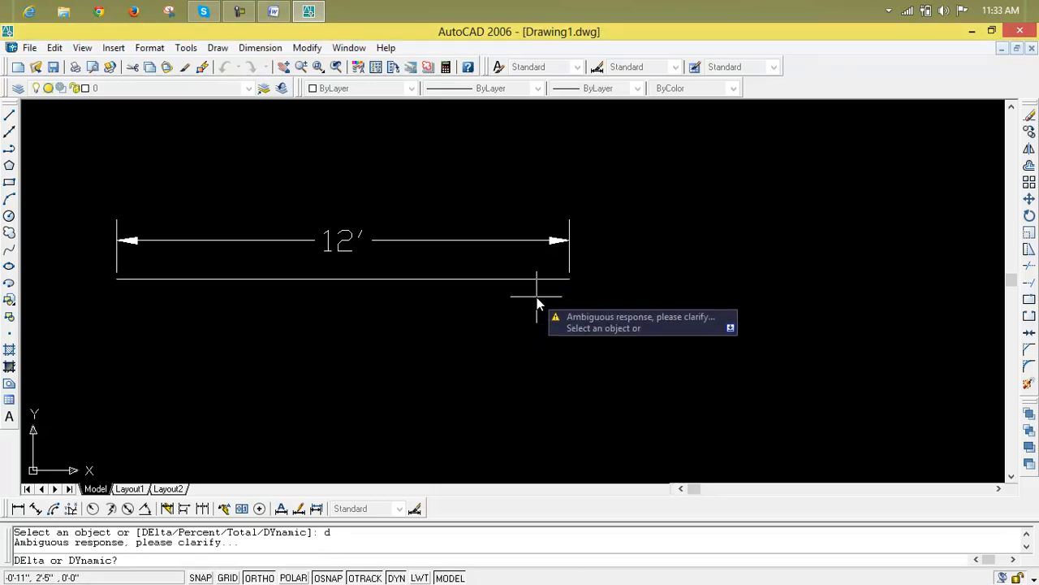
type("dy")
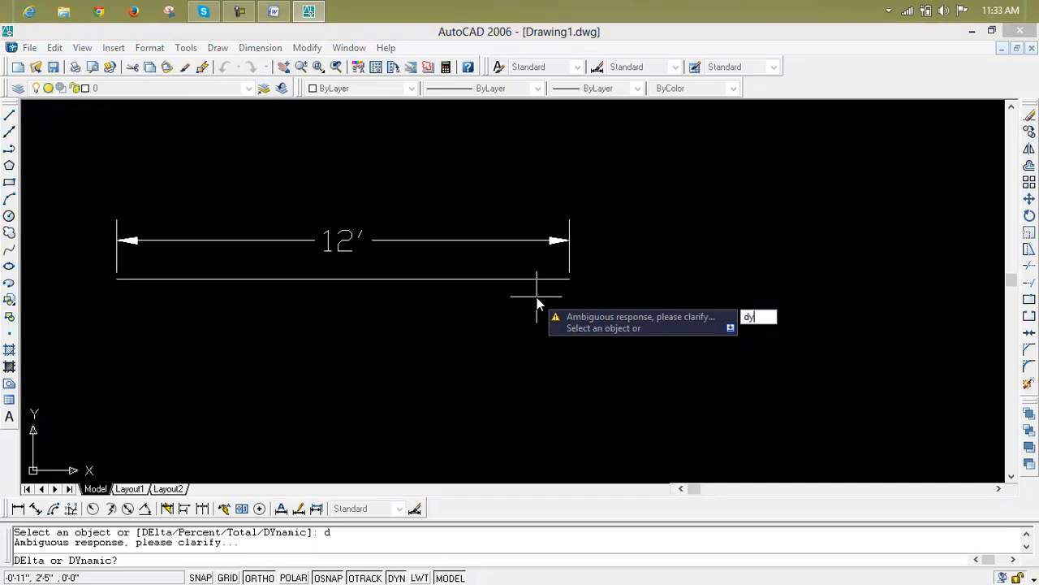
key("Return")
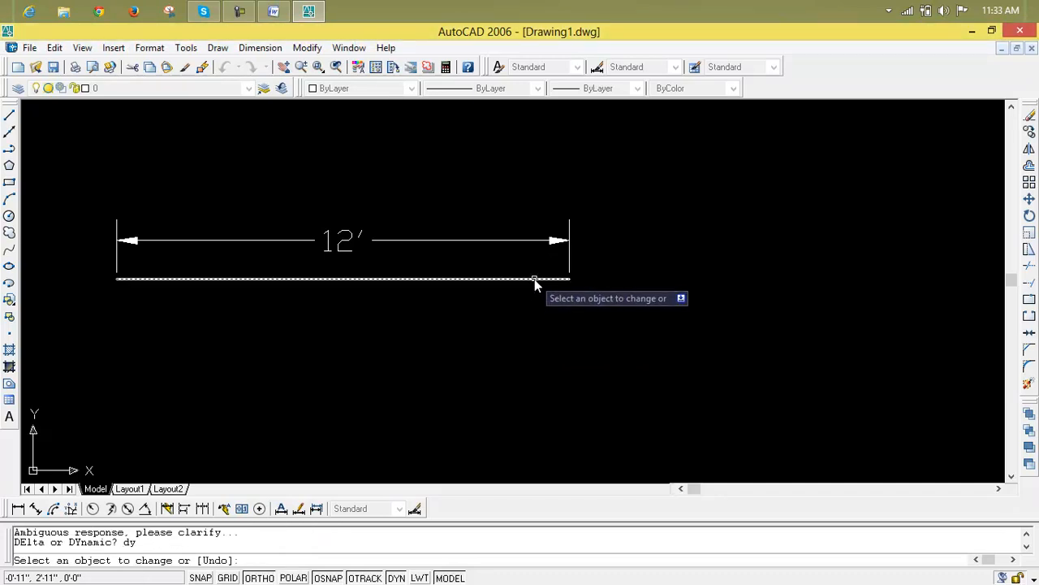
left_click(535, 280)
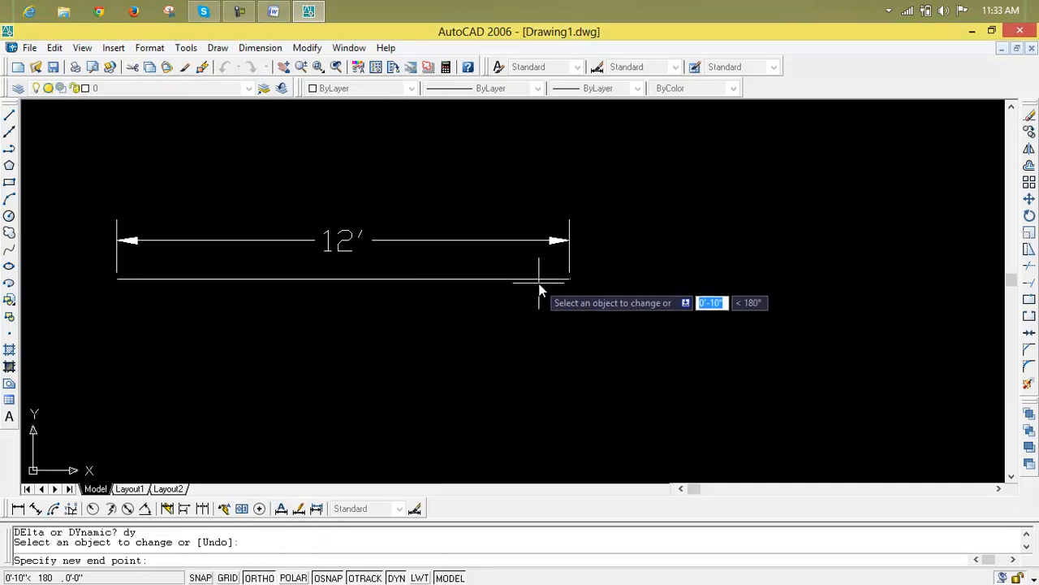
type("3'")
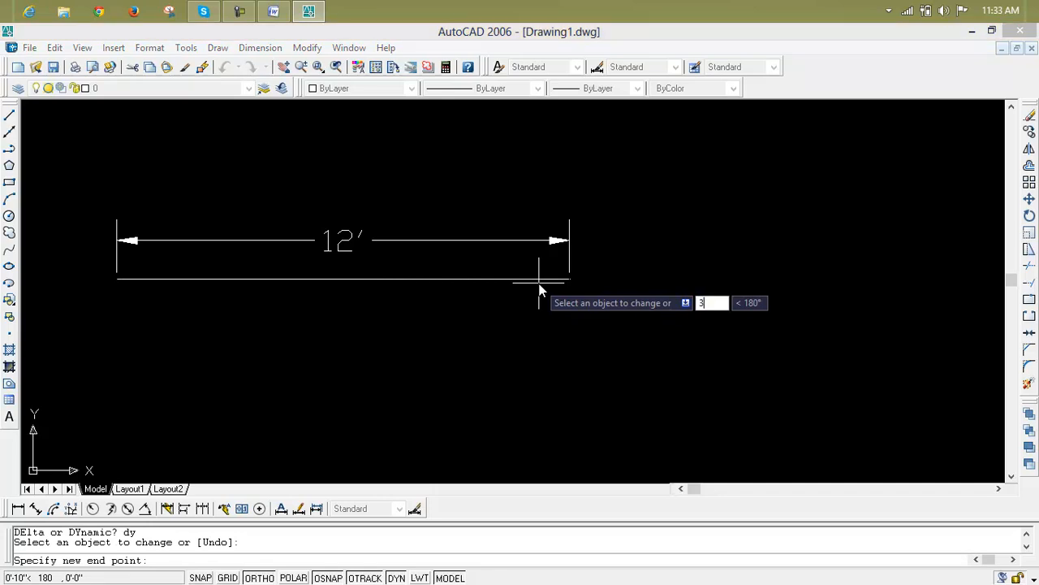
key("Return")
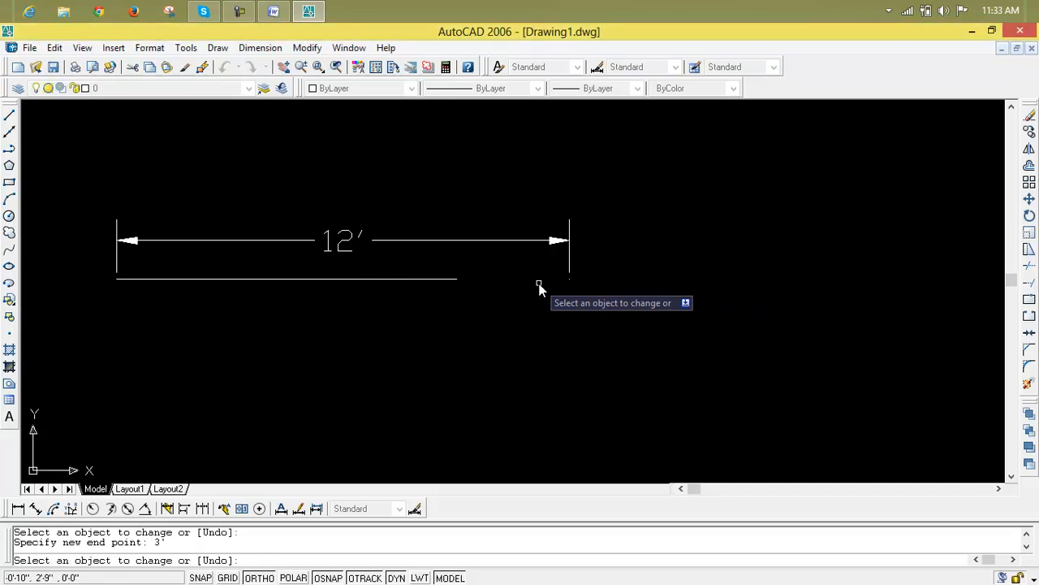
key("Return")
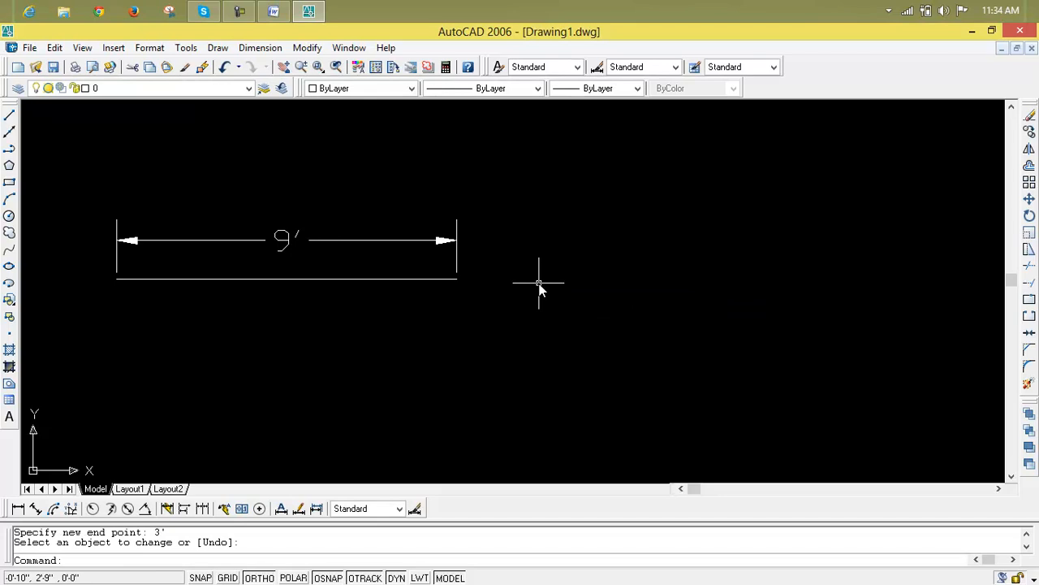